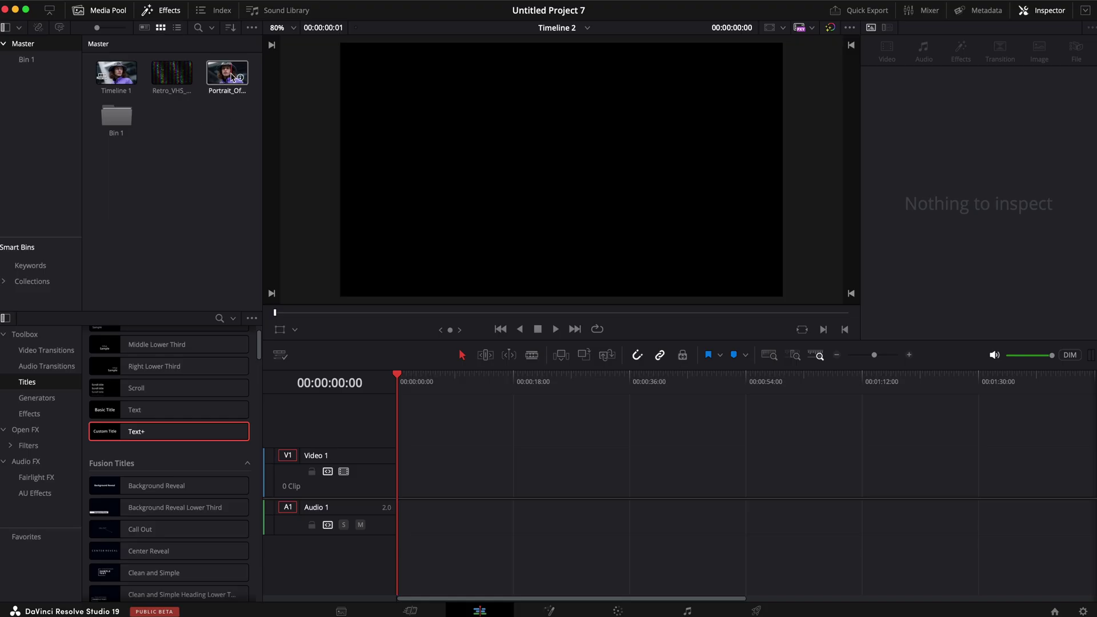
Step: Preview the portrait of the man and the Retro VHS noise clip in the source viewer
{"action": "double_click", "coordinate": [232, 77]}
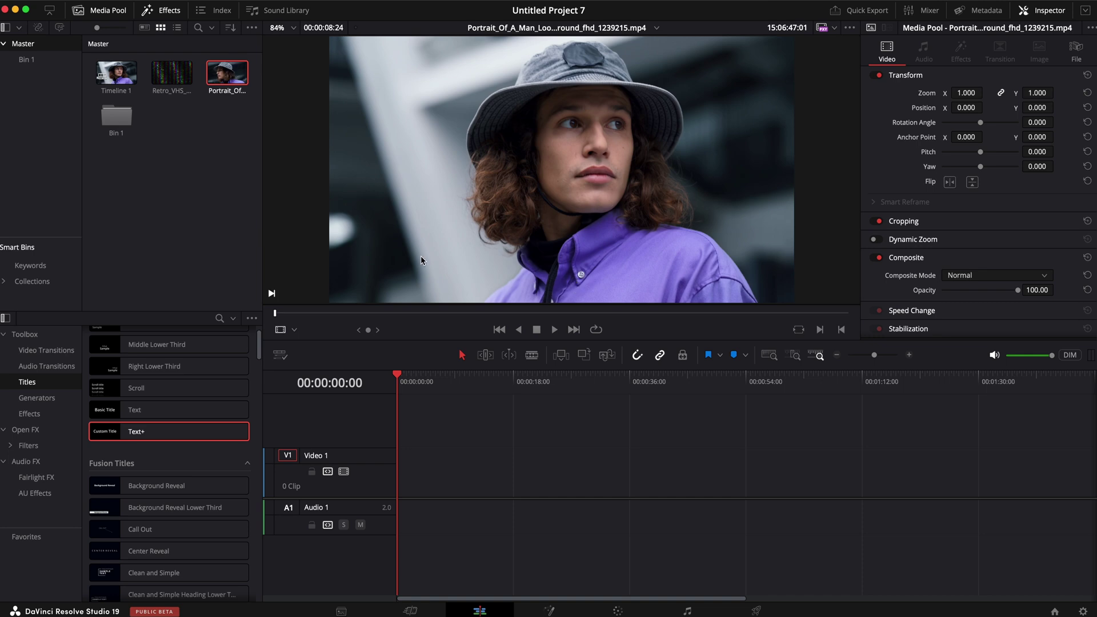
{"action": "left_click", "coordinate": [167, 71]}
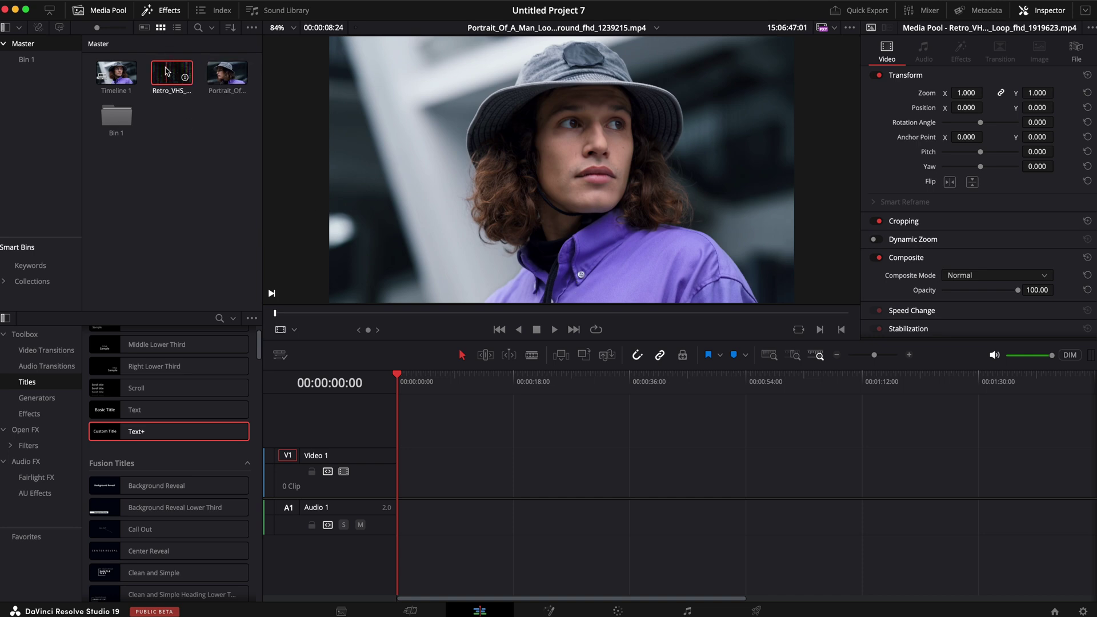
{"action": "double_click", "coordinate": [168, 71]}
{"action": "mouse_move", "coordinate": [465, 314]}
{"action": "left_mouse_down"}
{"action": "mouse_move", "coordinate": [558, 309]}
{"action": "mouse_move", "coordinate": [484, 309]}
{"action": "left_mouse_up"}
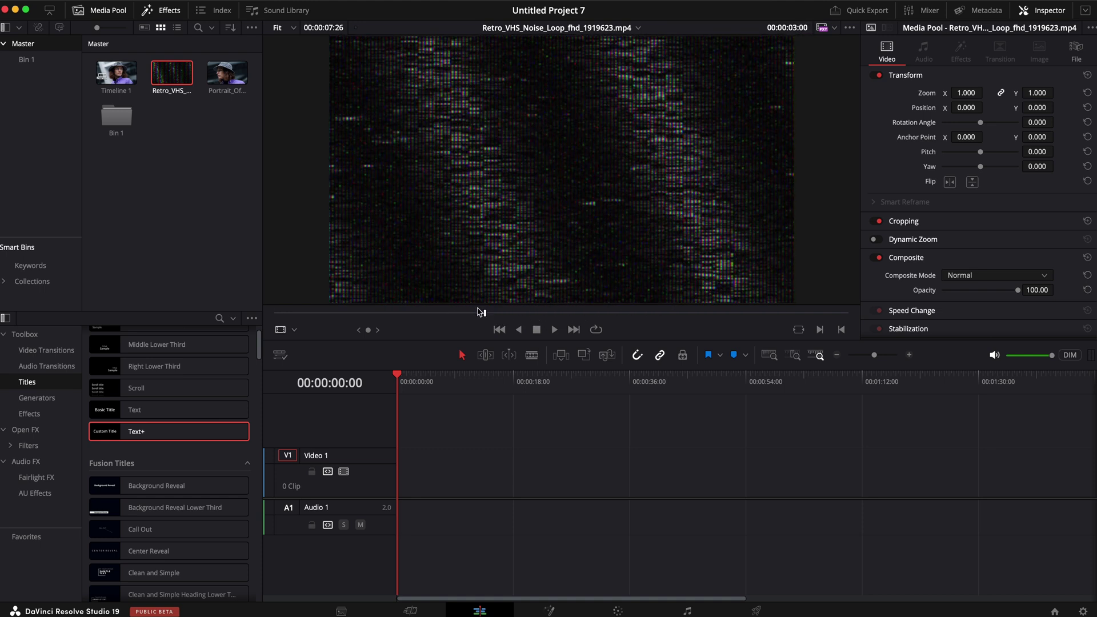
Step: Place the Portrait_Of_A_Man clip at the start of Video 1 and scrub through it
{"action": "double_click", "coordinate": [220, 73]}
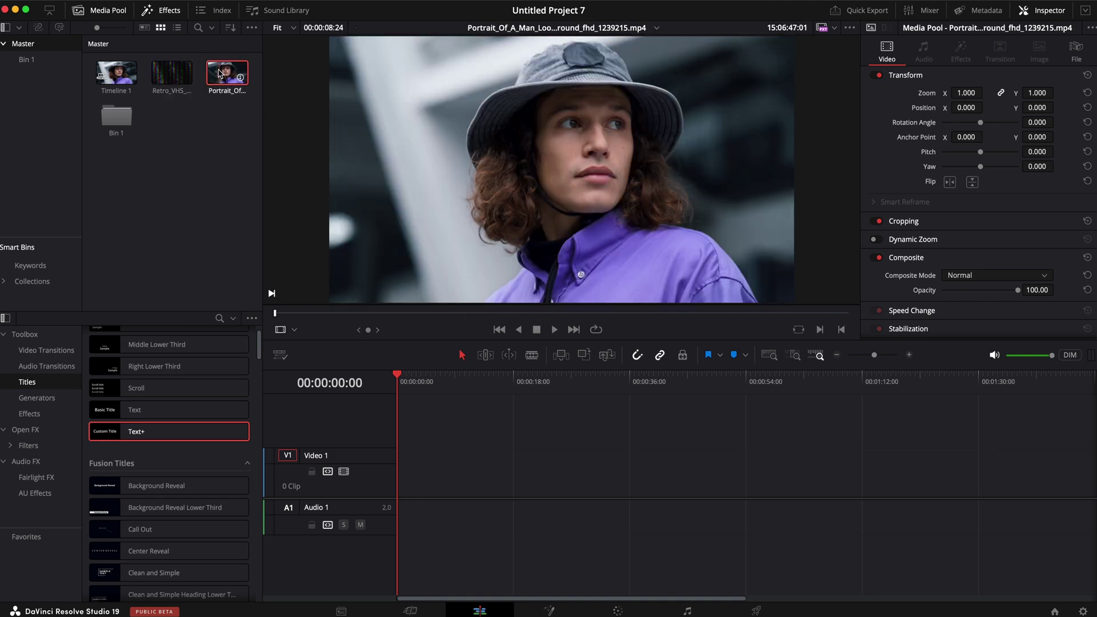
{"action": "left_click_drag", "start_coordinate": [579, 269], "coordinate": [405, 467]}
{"action": "left_click_drag", "start_coordinate": [418, 387], "coordinate": [397, 383]}
Step: Split the portrait clip at 00:00:04:02, where the man turns sideways, then switch to the Blade tool
{"action": "key", "text": "space"}
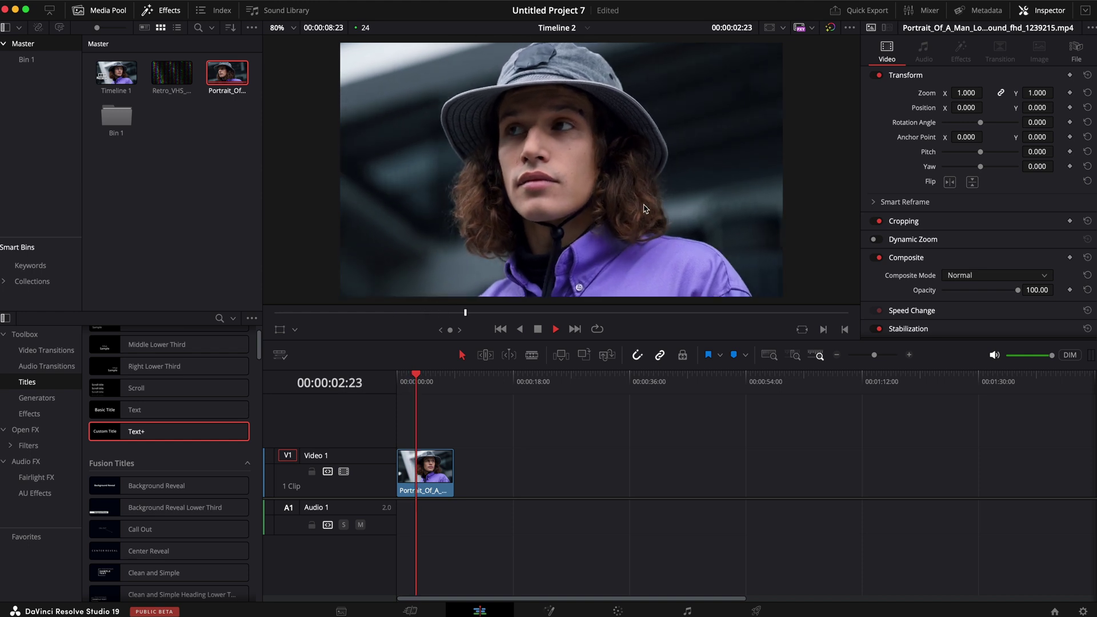
{"action": "key", "text": "space"}
{"action": "key", "text": "Right"}
{"action": "key", "text": "Right"}
{"action": "key", "text": "Right"}
{"action": "key", "text": "Right"}
{"action": "key", "text": "Right"}
{"action": "key", "text": "Right"}
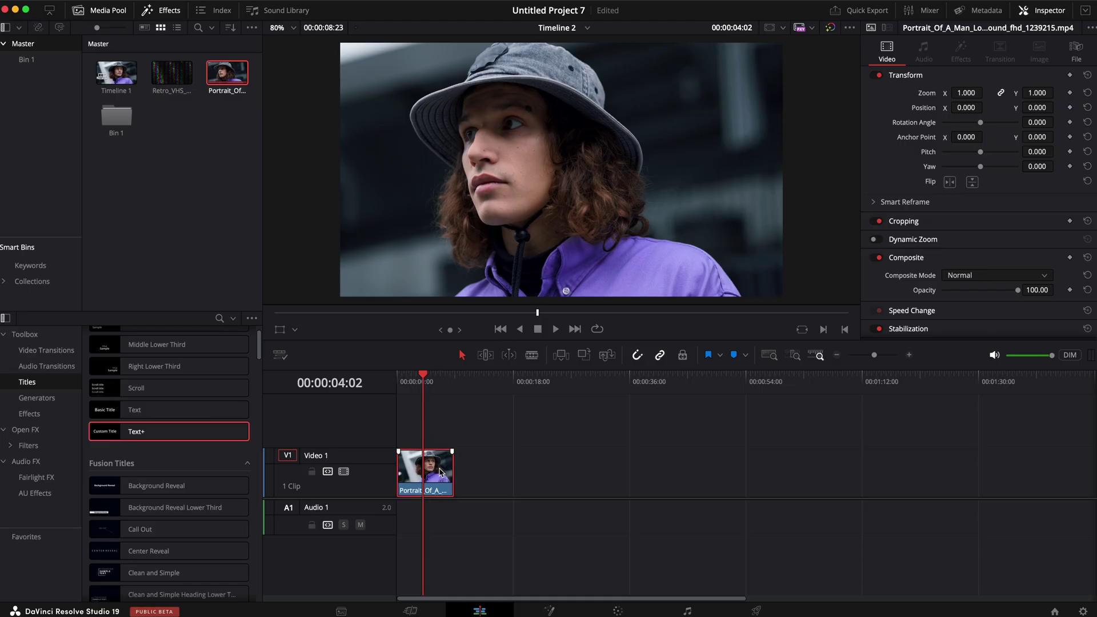
{"action": "key", "text": "super+b"}
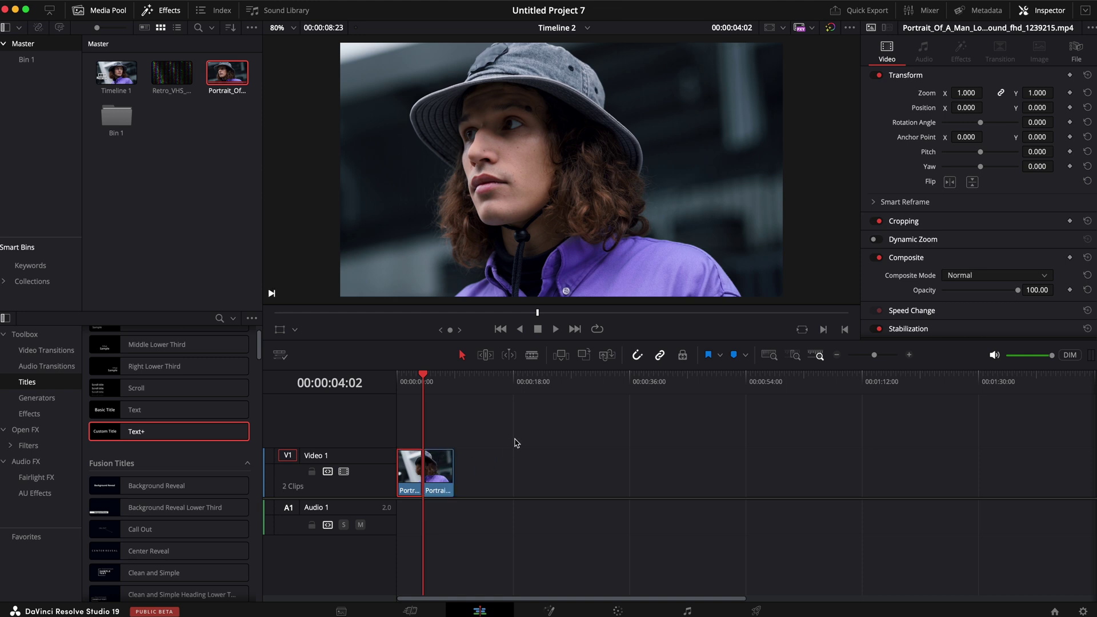
{"action": "key", "text": "b"}
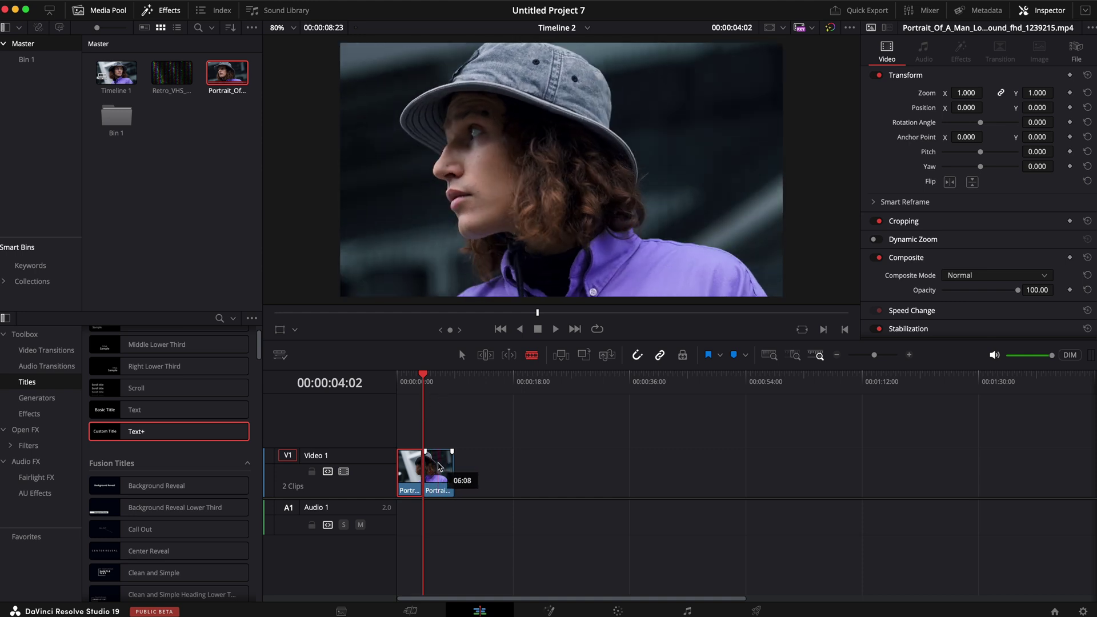
Step: Set the second portrait clip's retime speed to Freeze Frame
{"action": "right_click", "coordinate": [438, 466]}
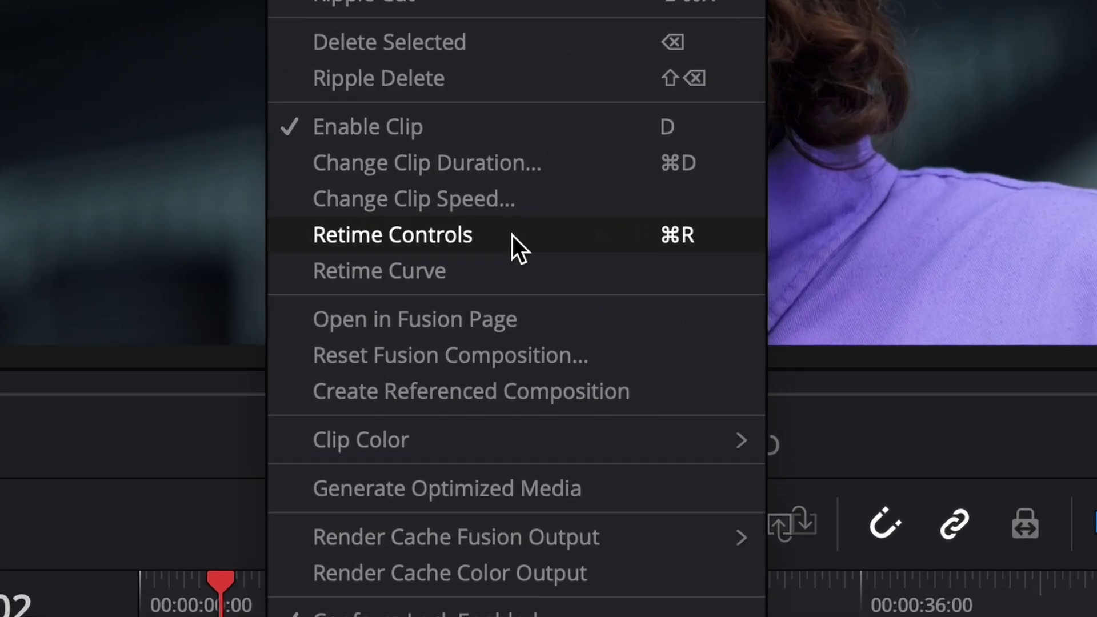
{"action": "left_click", "coordinate": [512, 234]}
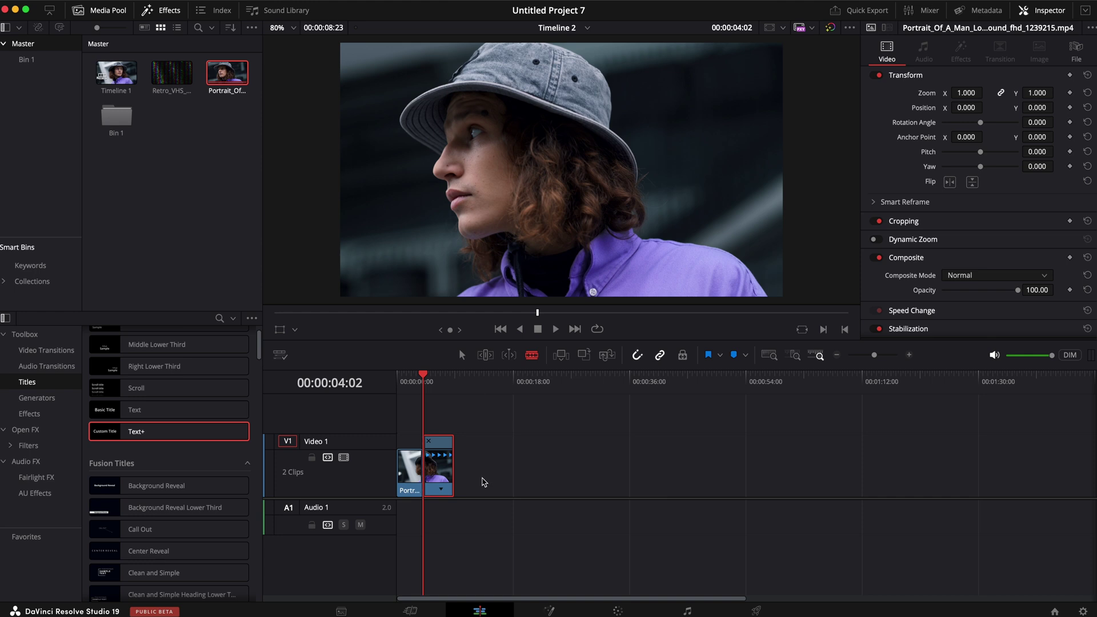
{"action": "scroll", "coordinate": [483, 482], "scroll_direction": "up", "scroll_amount": 5}
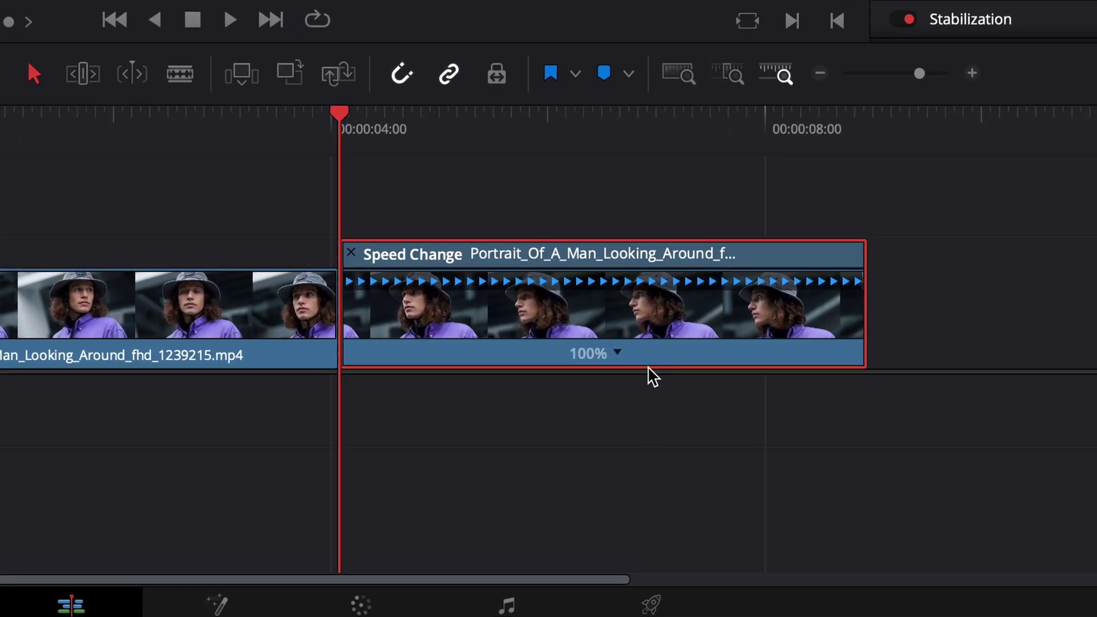
{"action": "left_click", "coordinate": [616, 352]}
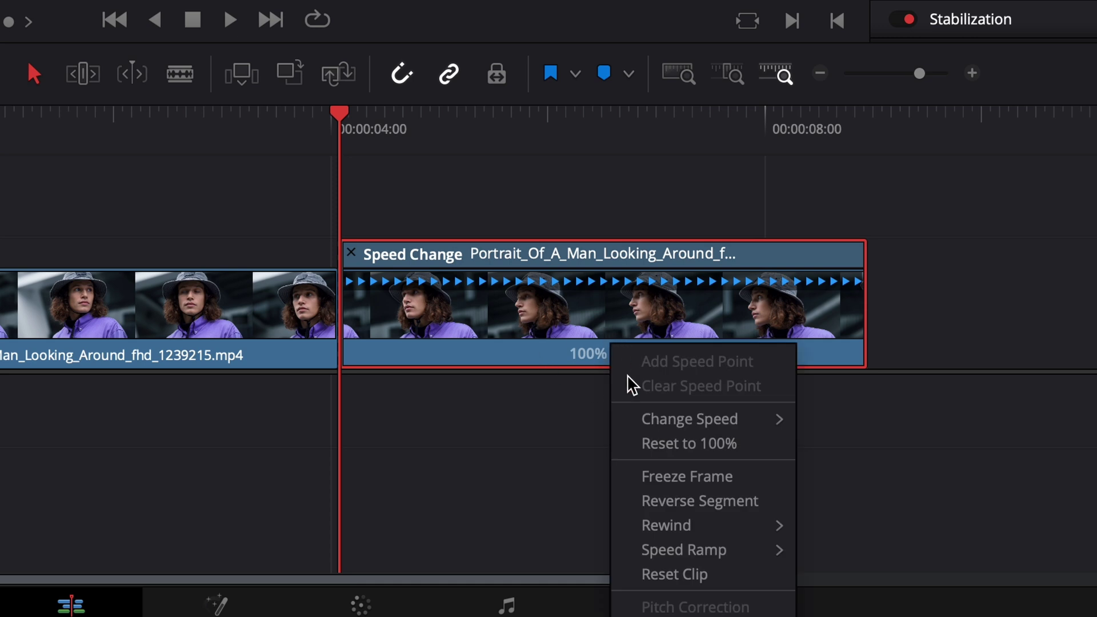
{"action": "left_click", "coordinate": [708, 481]}
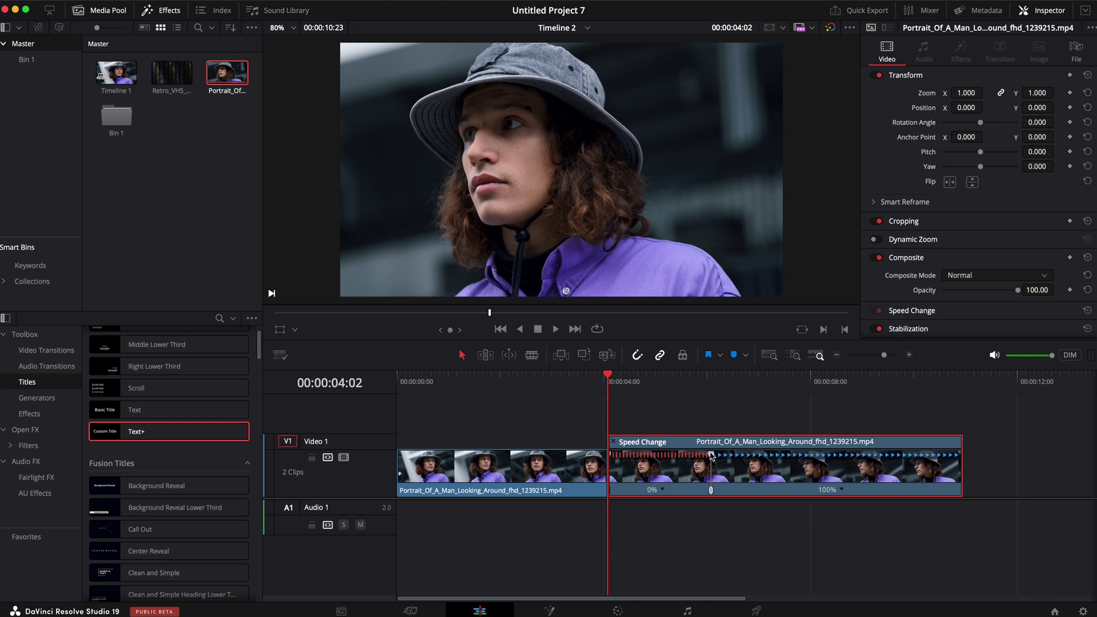
Step: Stretch the frozen clip to end around 12 seconds, hide retime controls, and play it back
{"action": "left_click_drag", "start_coordinate": [711, 455], "coordinate": [1068, 461]}
{"action": "scroll", "coordinate": [917, 474], "scroll_direction": "right", "scroll_amount": 6}
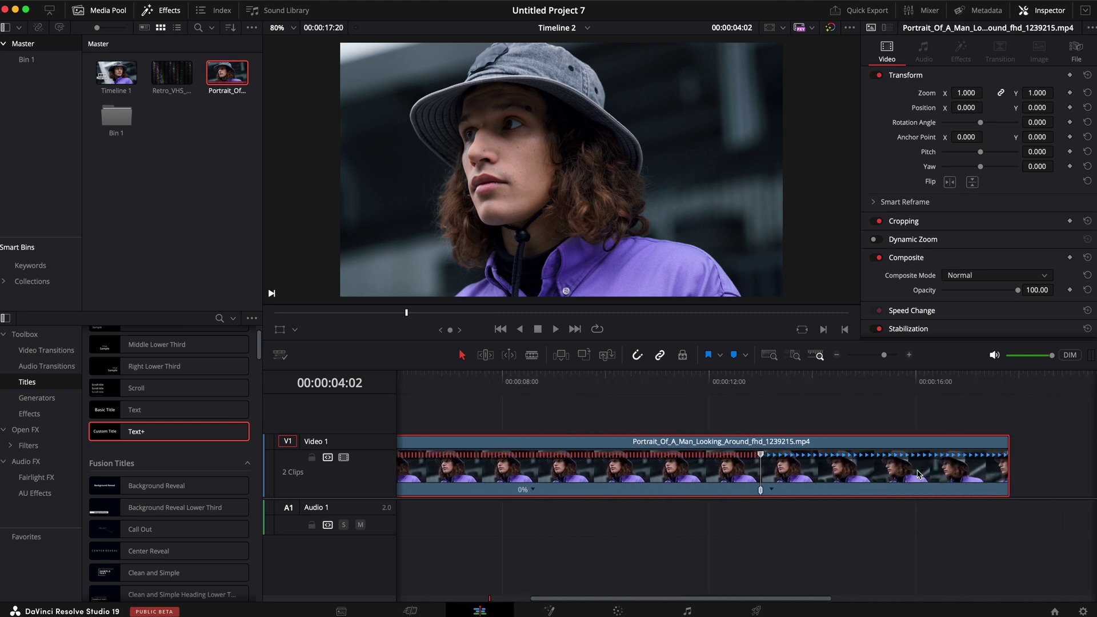
{"action": "scroll", "coordinate": [918, 473], "scroll_direction": "right", "scroll_amount": 2}
{"action": "left_click_drag", "start_coordinate": [951, 473], "coordinate": [671, 478]}
{"action": "scroll", "coordinate": [668, 474], "scroll_direction": "left", "scroll_amount": 12}
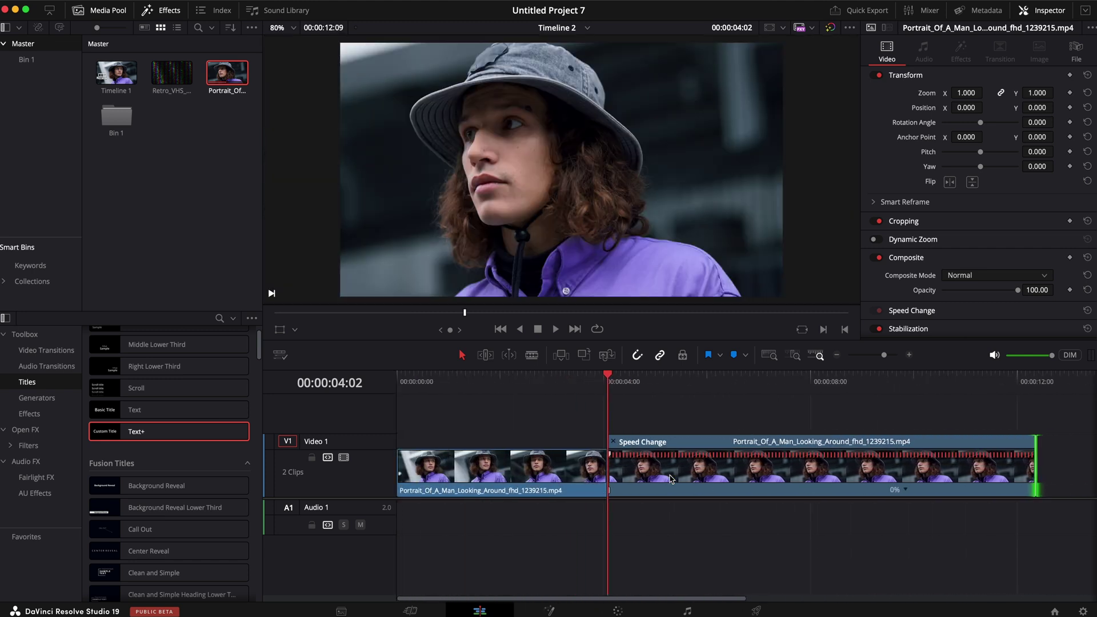
{"action": "left_click", "coordinate": [604, 443]}
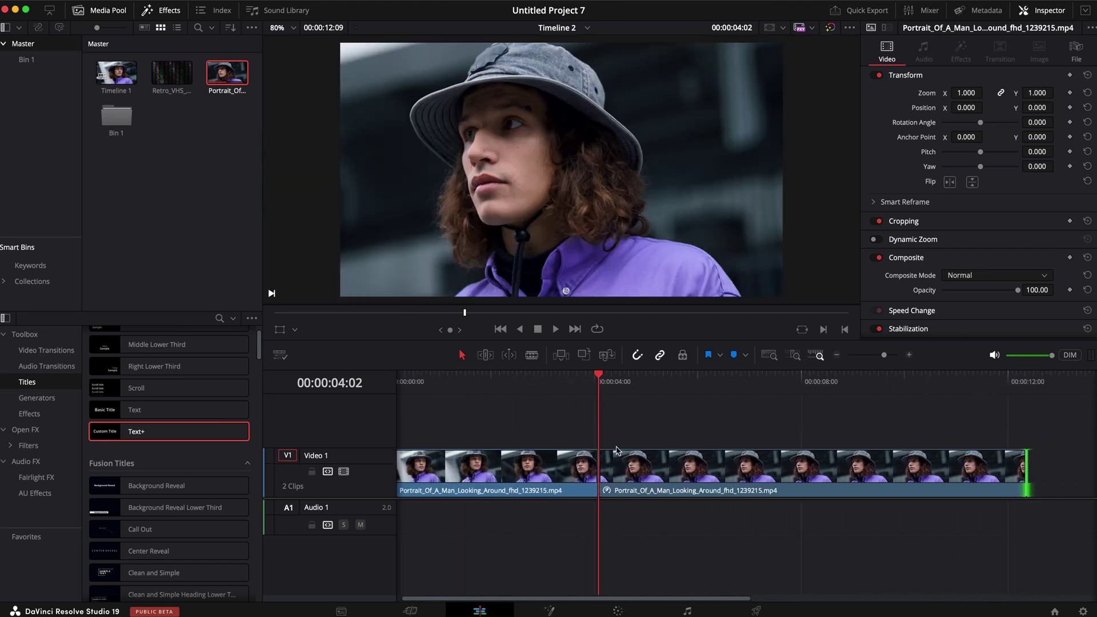
{"action": "left_click", "coordinate": [524, 379]}
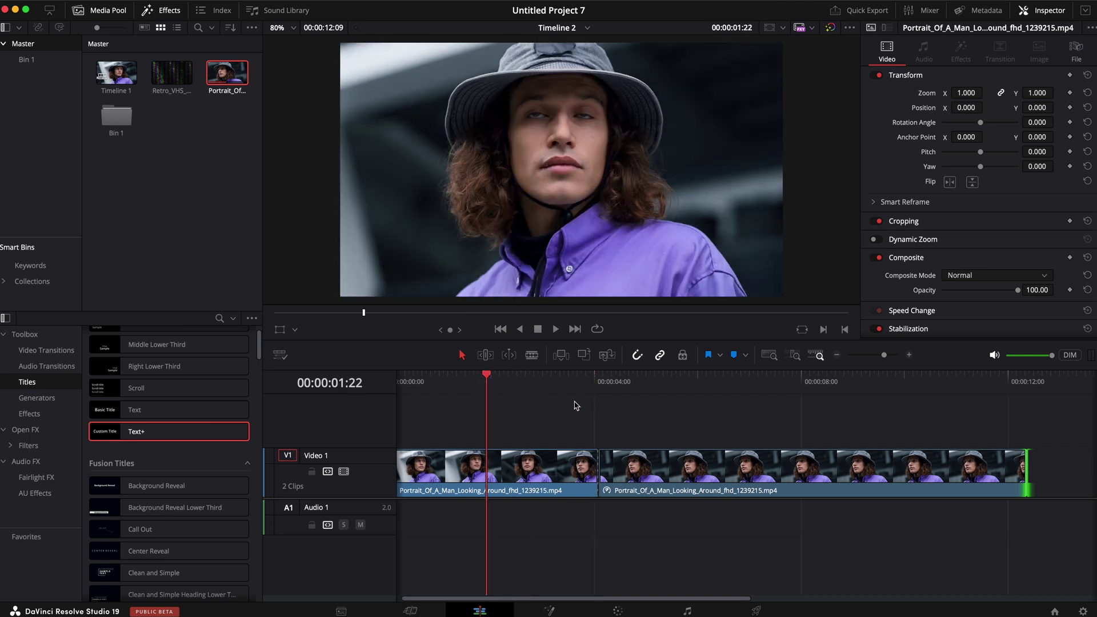
{"action": "key", "text": "space"}
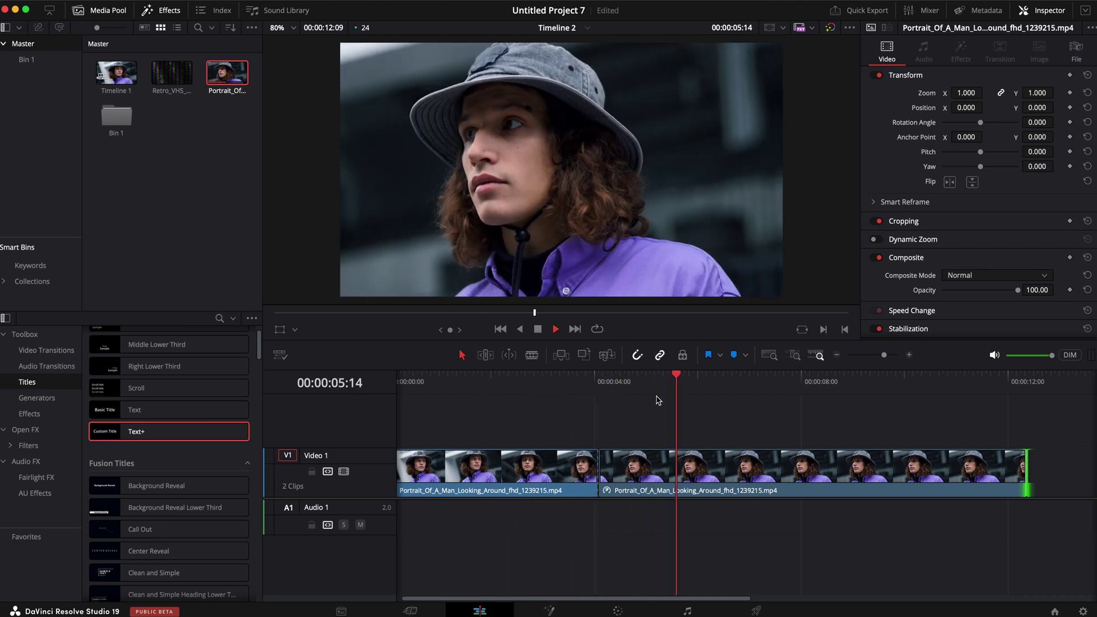
{"action": "key", "text": "space"}
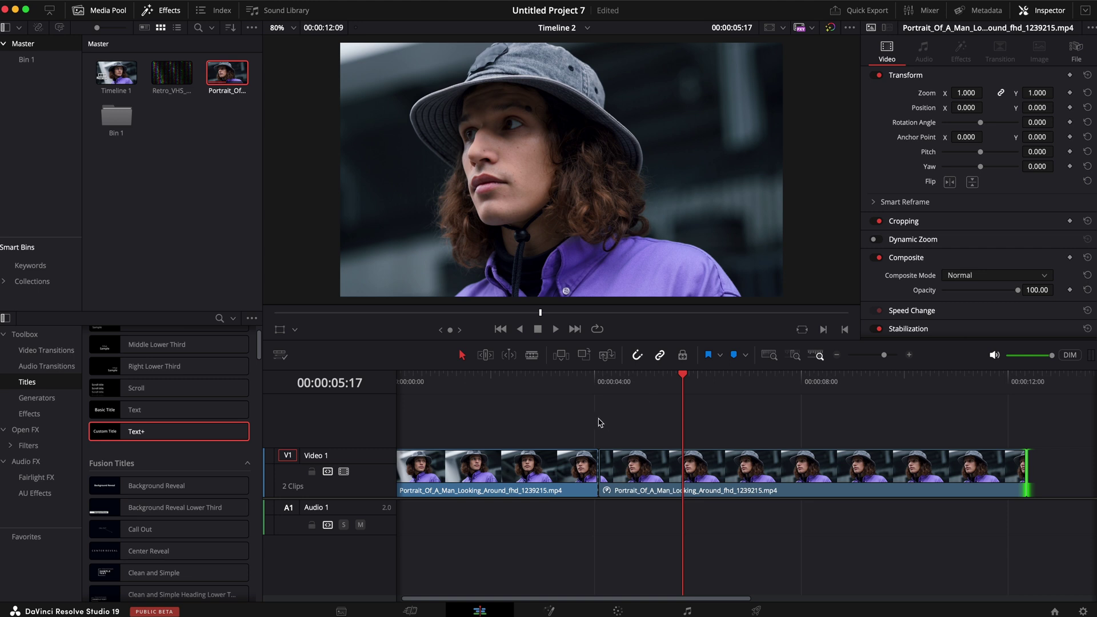
Step: Lay Retro_VHS_Noise_Loop on Video 1 under the Video 2 freeze frame, trimming both to end together
{"action": "left_click", "coordinate": [707, 457]}
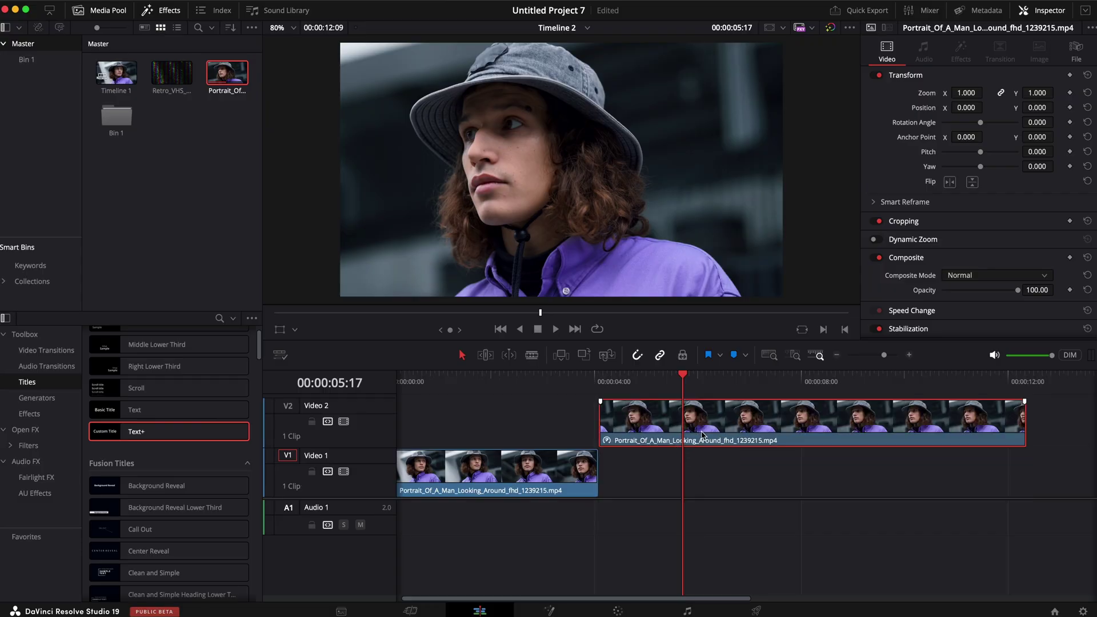
{"action": "left_click_drag", "start_coordinate": [160, 78], "coordinate": [603, 484]}
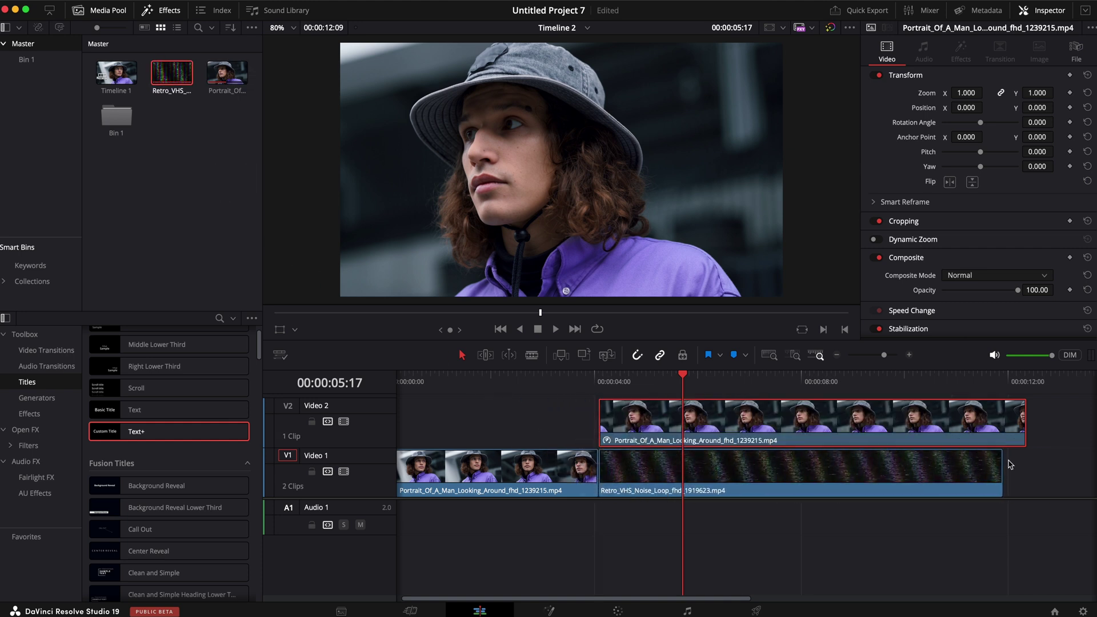
{"action": "left_click_drag", "start_coordinate": [1020, 434], "coordinate": [999, 439]}
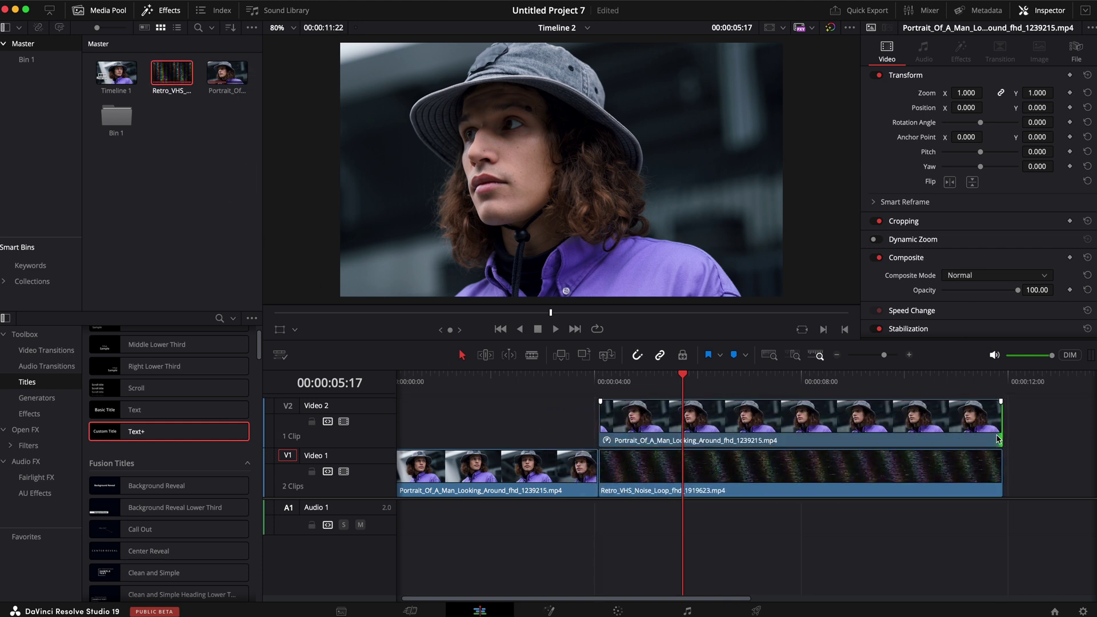
{"action": "left_click", "coordinate": [703, 422]}
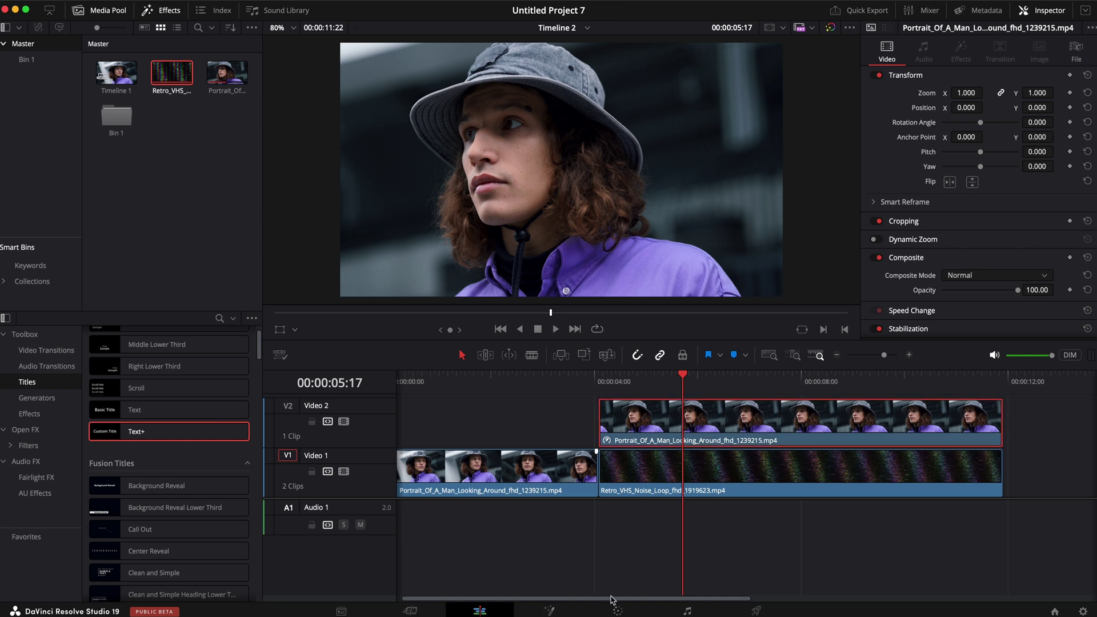
Step: On the Color page, add a Magic Mask stroke over the man's hair and shoulder
{"action": "left_click", "coordinate": [617, 611]}
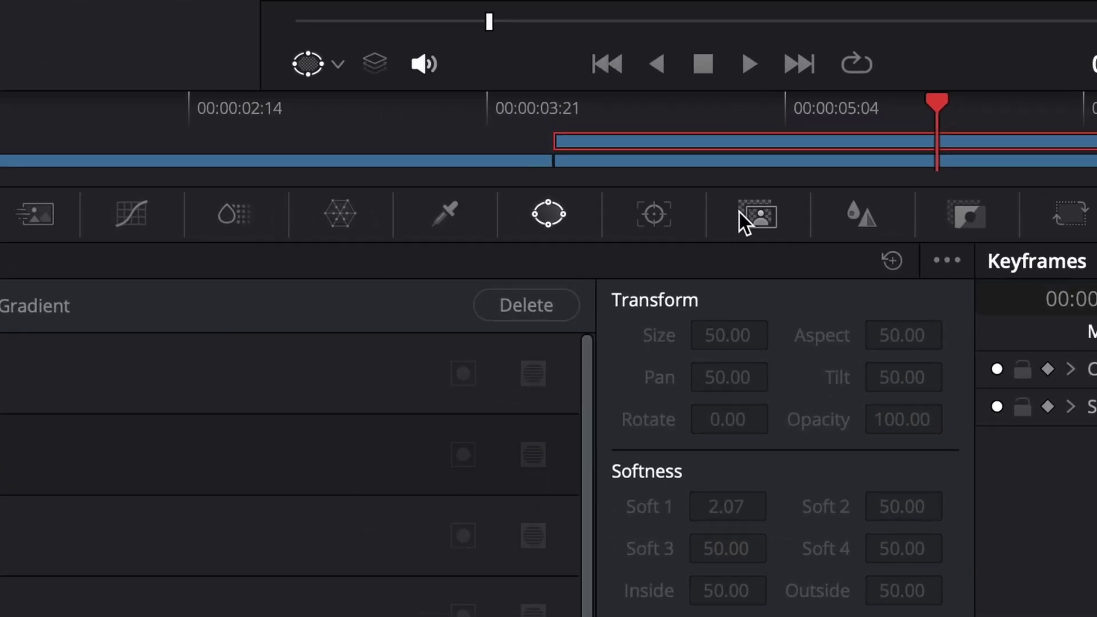
{"action": "left_click", "coordinate": [742, 219]}
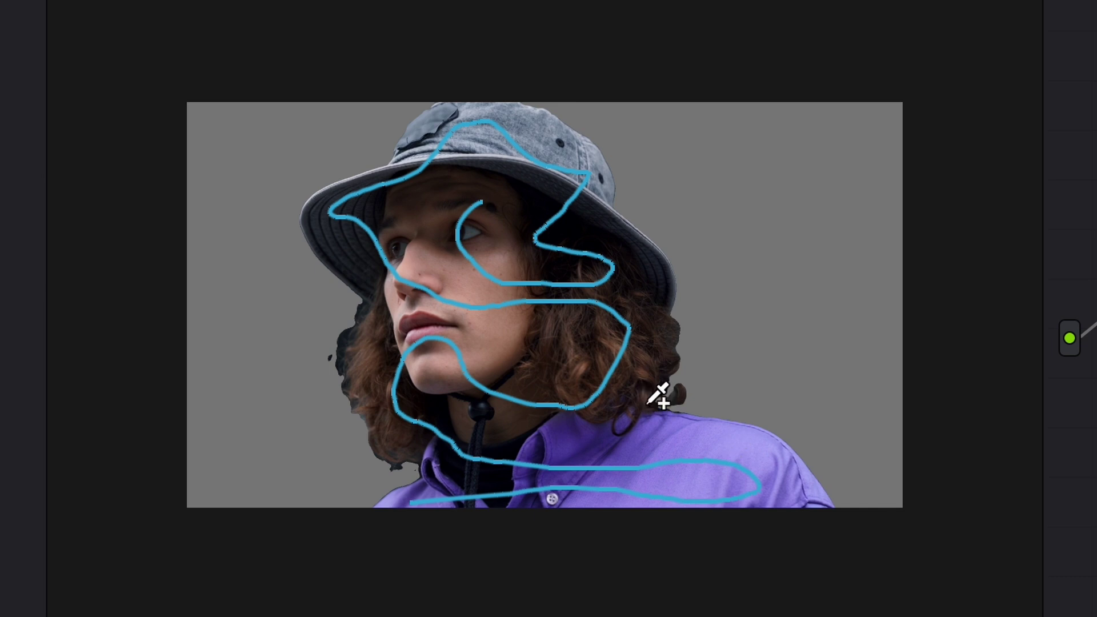
{"action": "mouse_move", "coordinate": [636, 325]}
{"action": "left_mouse_down"}
{"action": "mouse_move", "coordinate": [653, 338]}
{"action": "mouse_move", "coordinate": [661, 384]}
{"action": "mouse_move", "coordinate": [608, 423]}
{"action": "left_mouse_up"}
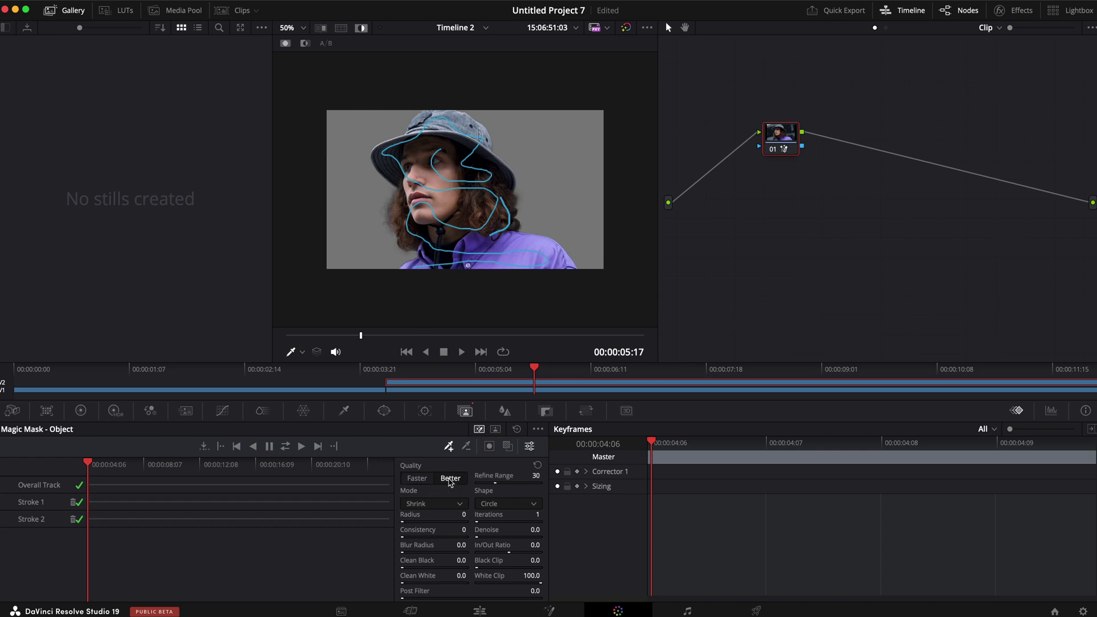
Step: Set the Magic Mask quality to Better and route the node's mask to a new alpha output
{"action": "left_click", "coordinate": [429, 481]}
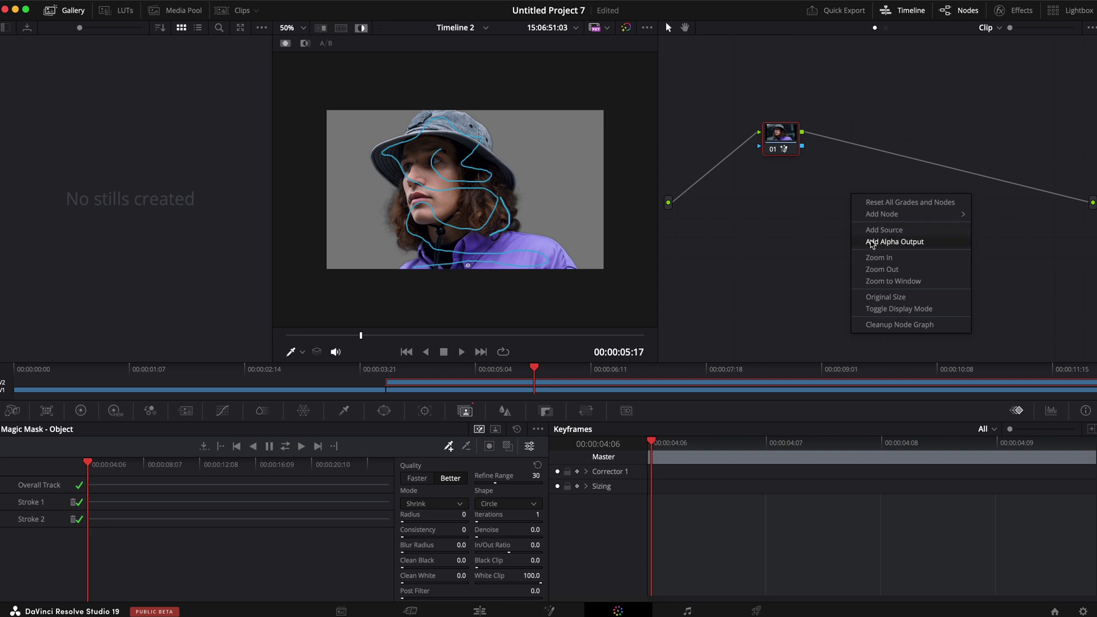
{"action": "left_click", "coordinate": [872, 241]}
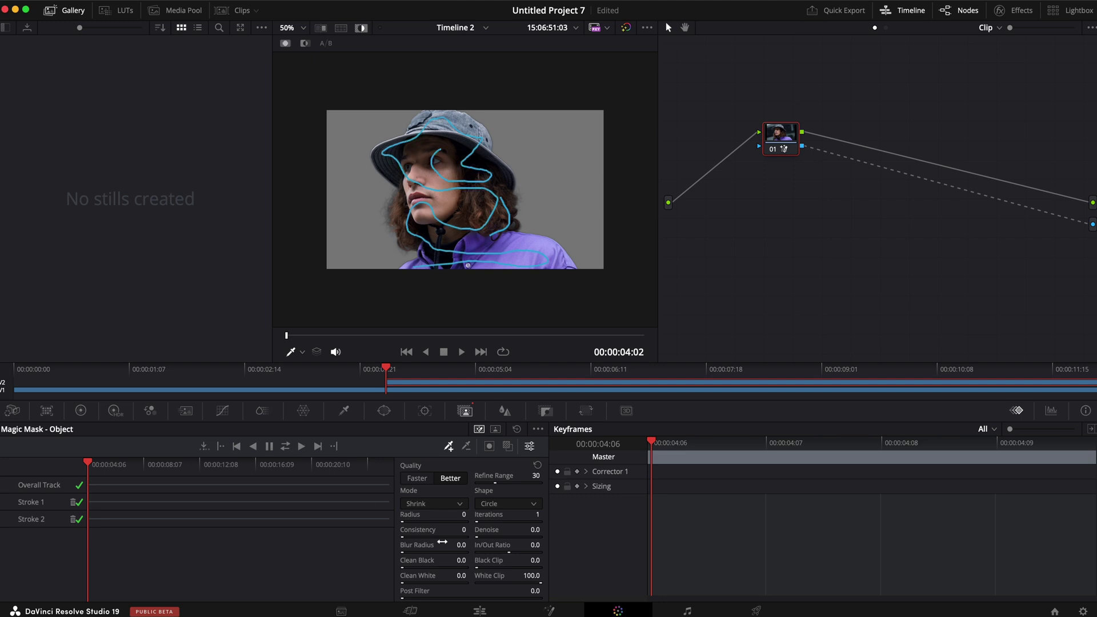
Step: On the Edit page, preview the cutout over the noise and move the portrait to new track V3
{"action": "left_click", "coordinate": [483, 609]}
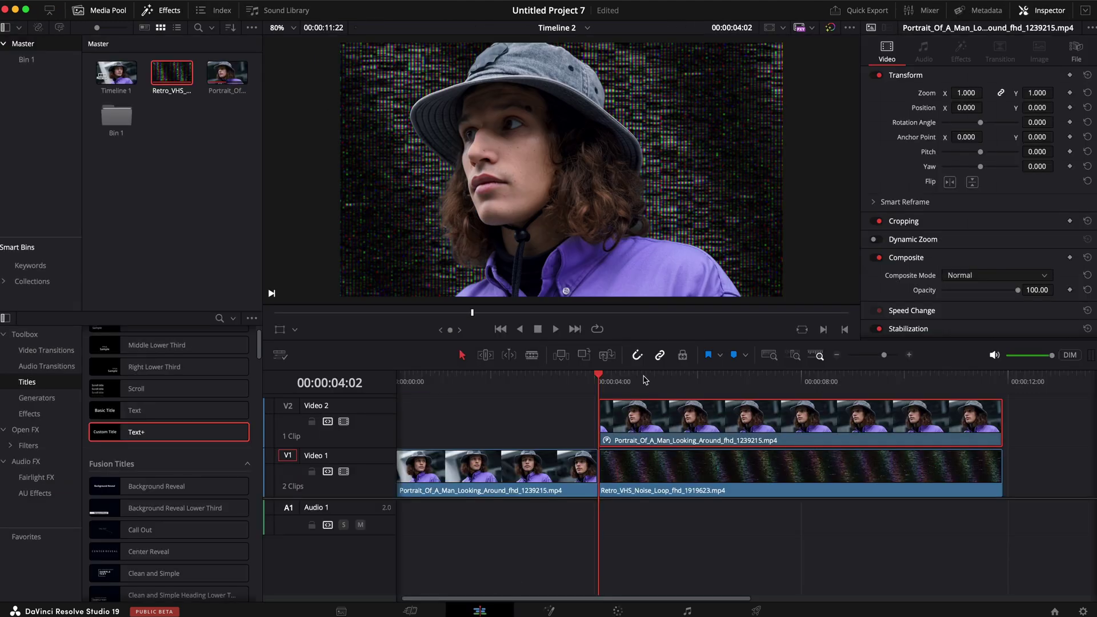
{"action": "left_click_drag", "start_coordinate": [644, 377], "coordinate": [797, 377]}
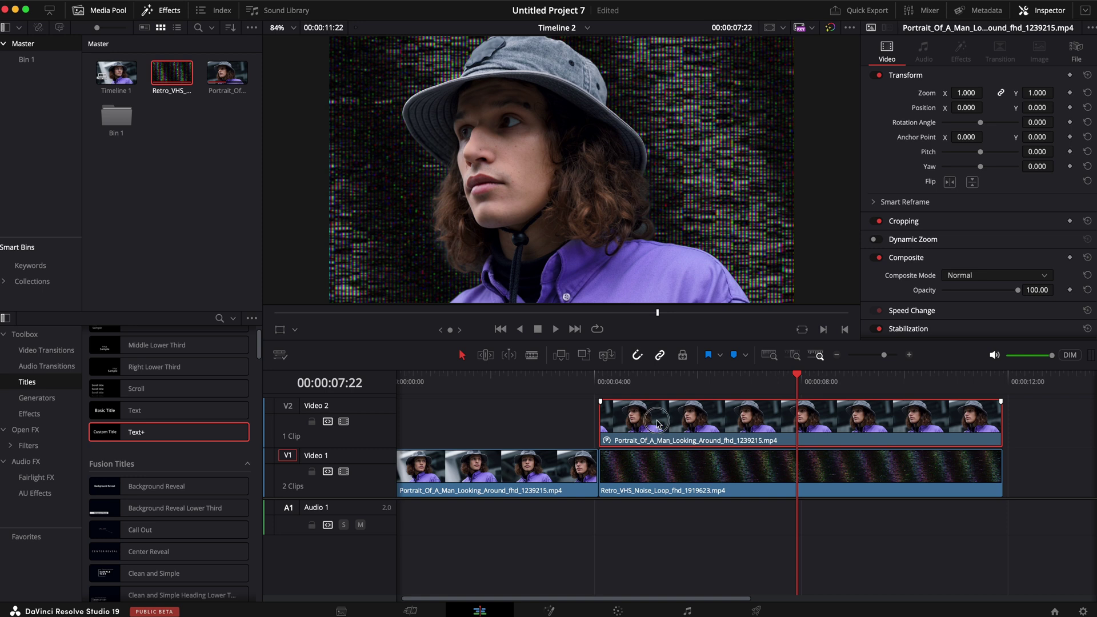
{"action": "left_click_drag", "start_coordinate": [657, 401], "coordinate": [657, 397]}
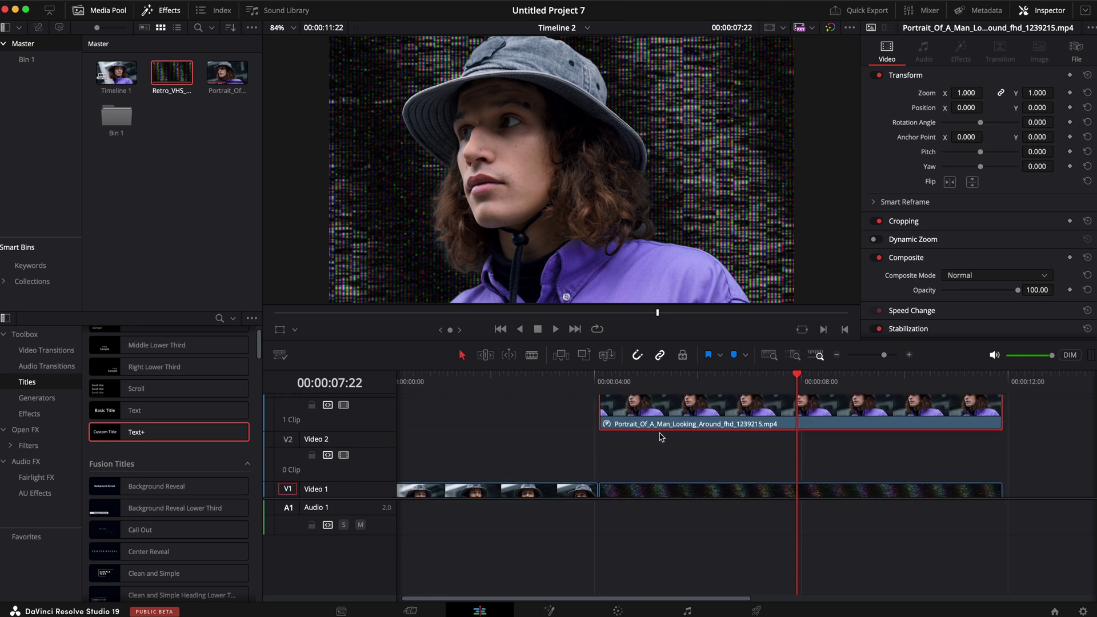
{"action": "scroll", "coordinate": [158, 512], "scroll_direction": "down", "scroll_amount": 2}
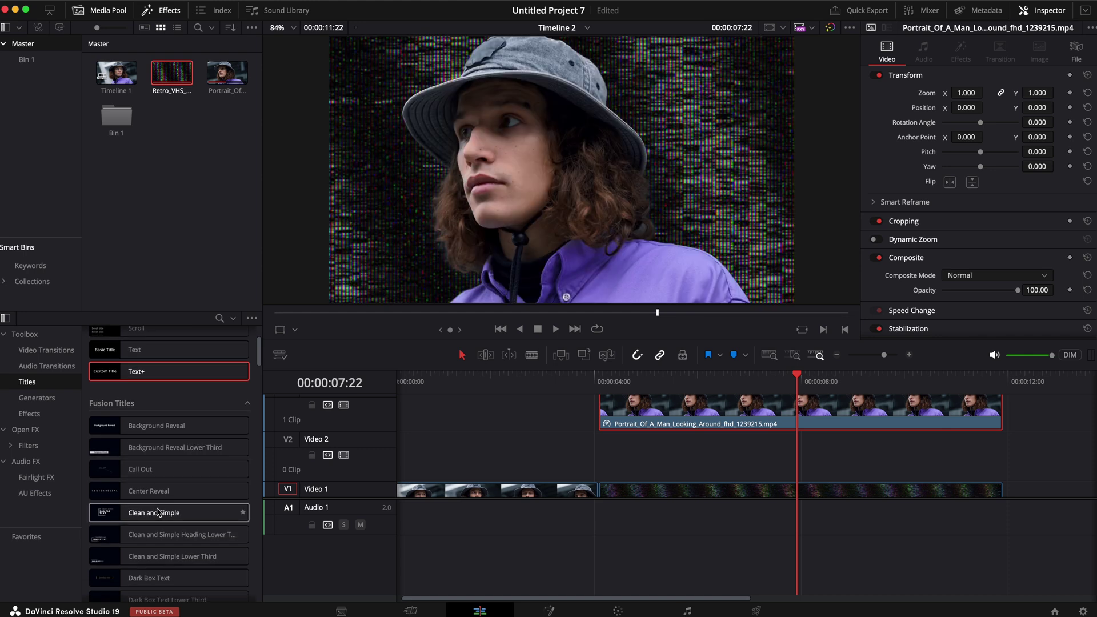
{"action": "scroll", "coordinate": [159, 511], "scroll_direction": "down", "scroll_amount": 1}
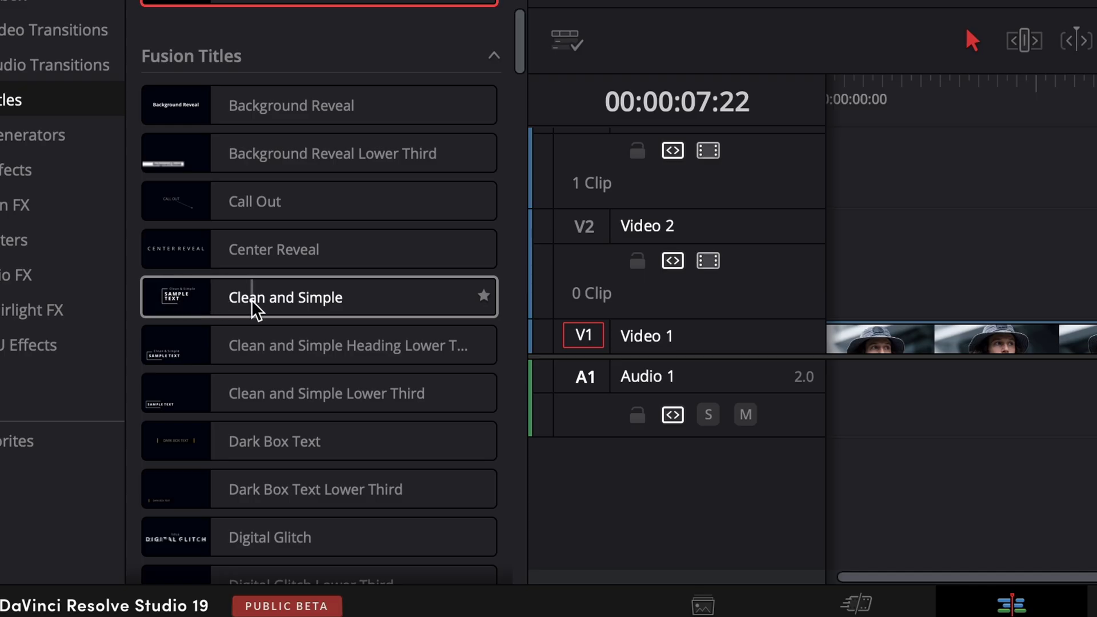
Step: Add a Clean and Simple 'RANDOM DUDE' title on Video 2 and move it to the top right
{"action": "left_click_drag", "start_coordinate": [251, 301], "coordinate": [166, 269]}
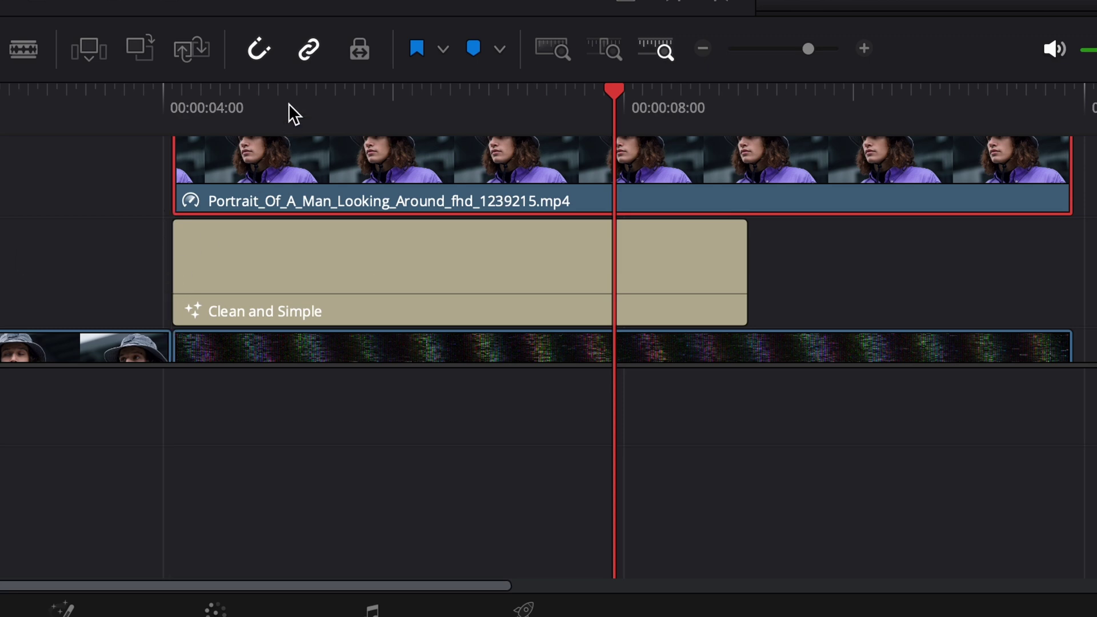
{"action": "left_click_drag", "start_coordinate": [289, 105], "coordinate": [494, 118]}
{"action": "left_click_drag", "start_coordinate": [744, 387], "coordinate": [719, 386]}
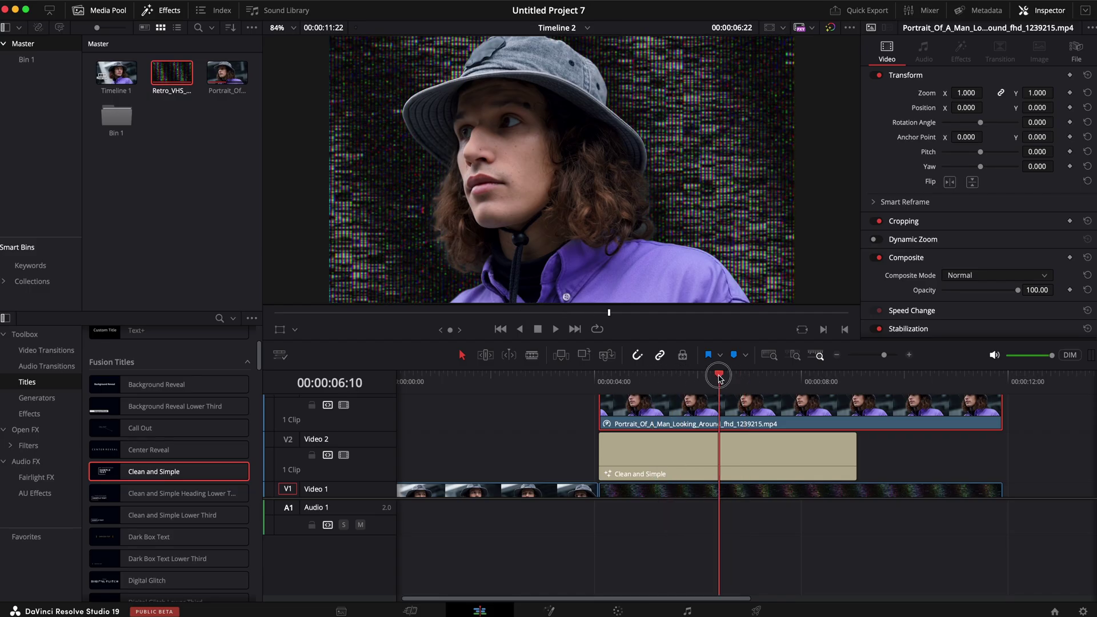
{"action": "left_click", "coordinate": [726, 447]}
{"action": "left_click", "coordinate": [285, 331]}
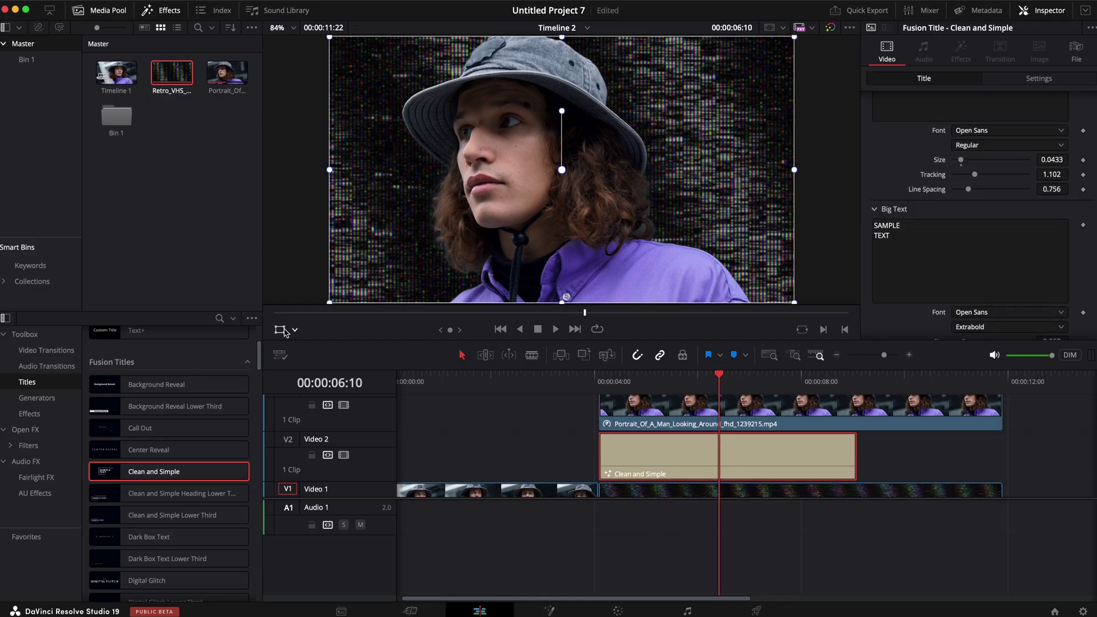
{"action": "left_click_drag", "start_coordinate": [474, 233], "coordinate": [597, 147]}
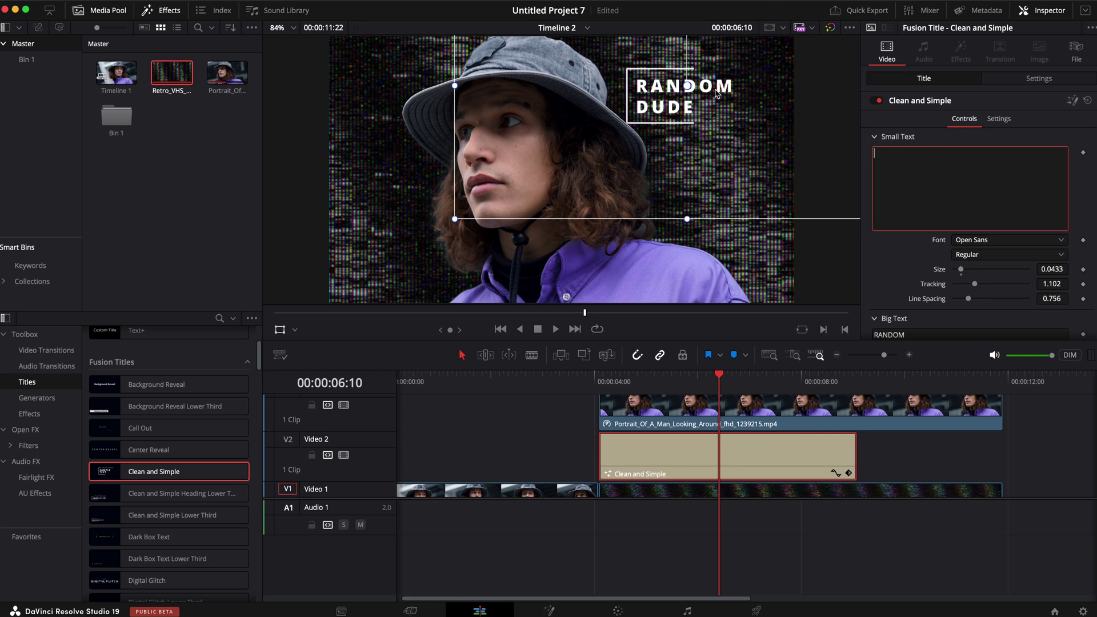
{"action": "left_click", "coordinate": [278, 331]}
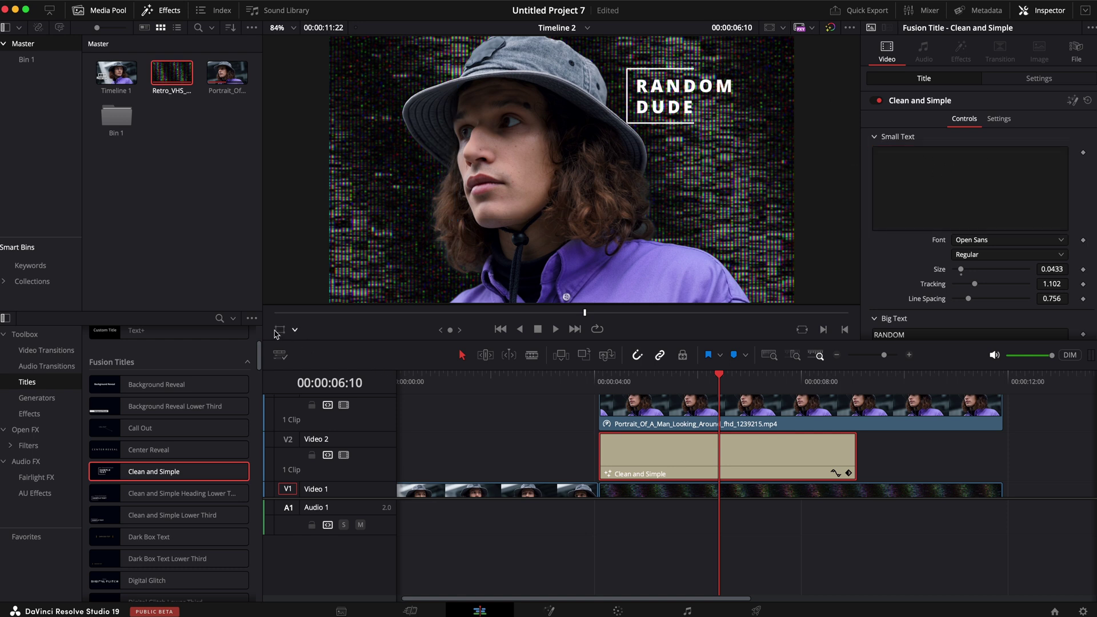
Step: Play the sequence from the title's start to check it under the cutout man
{"action": "left_click_drag", "start_coordinate": [637, 383], "coordinate": [599, 383]}
{"action": "key", "text": "space"}
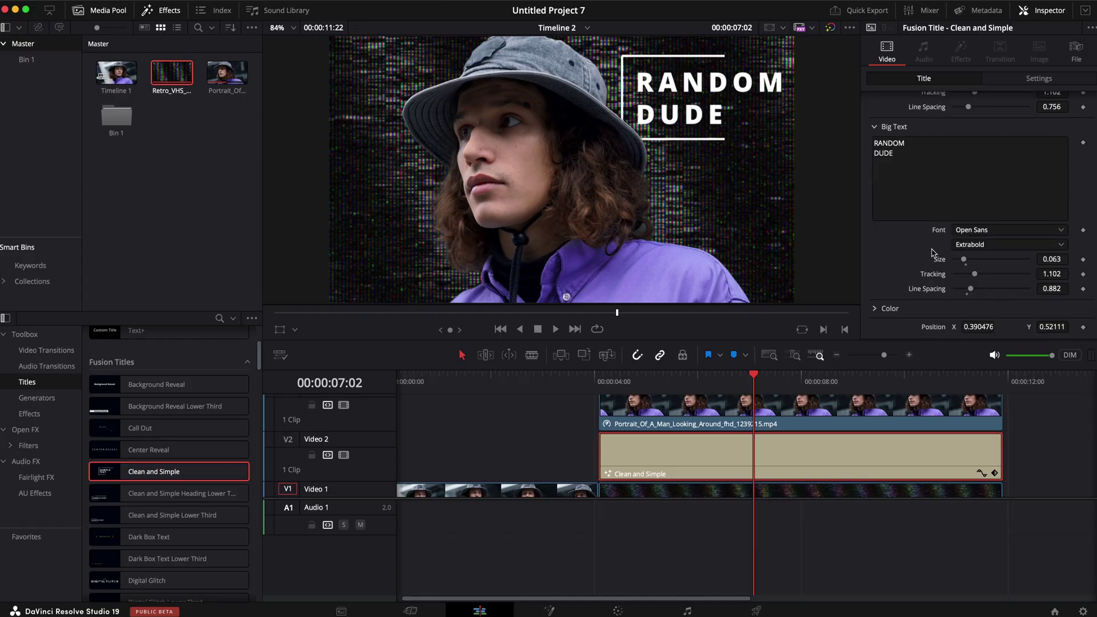
{"action": "left_click", "coordinate": [582, 382]}
{"action": "key", "text": "space"}
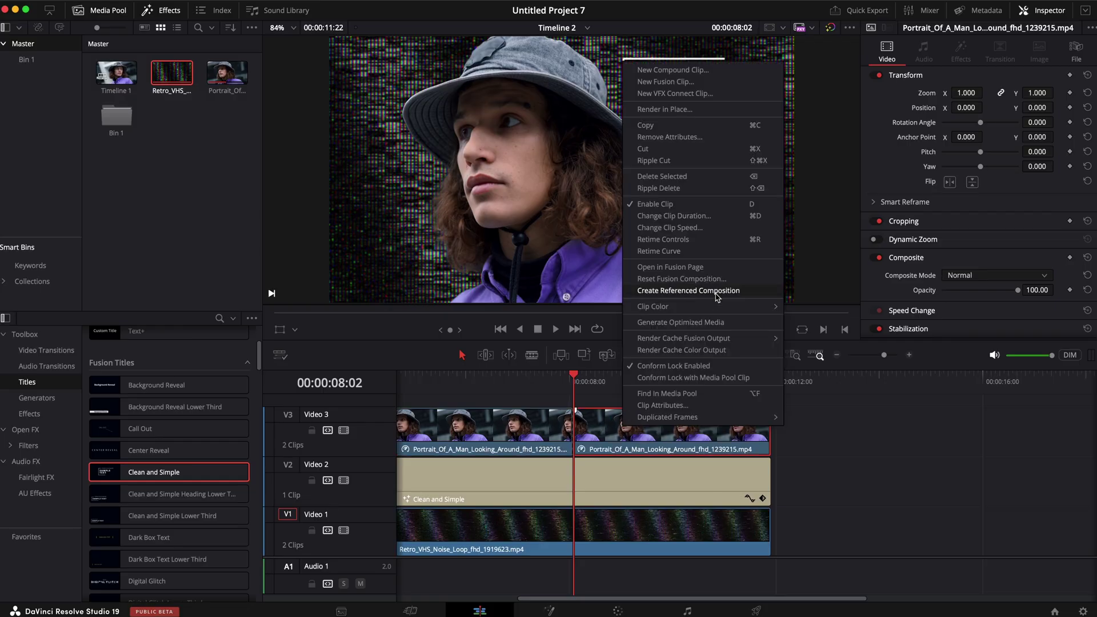
Step: Freeze the Video 3 portrait, follow it with a shortened 100% section, and delete that section's mask node
{"action": "left_click", "coordinate": [717, 244]}
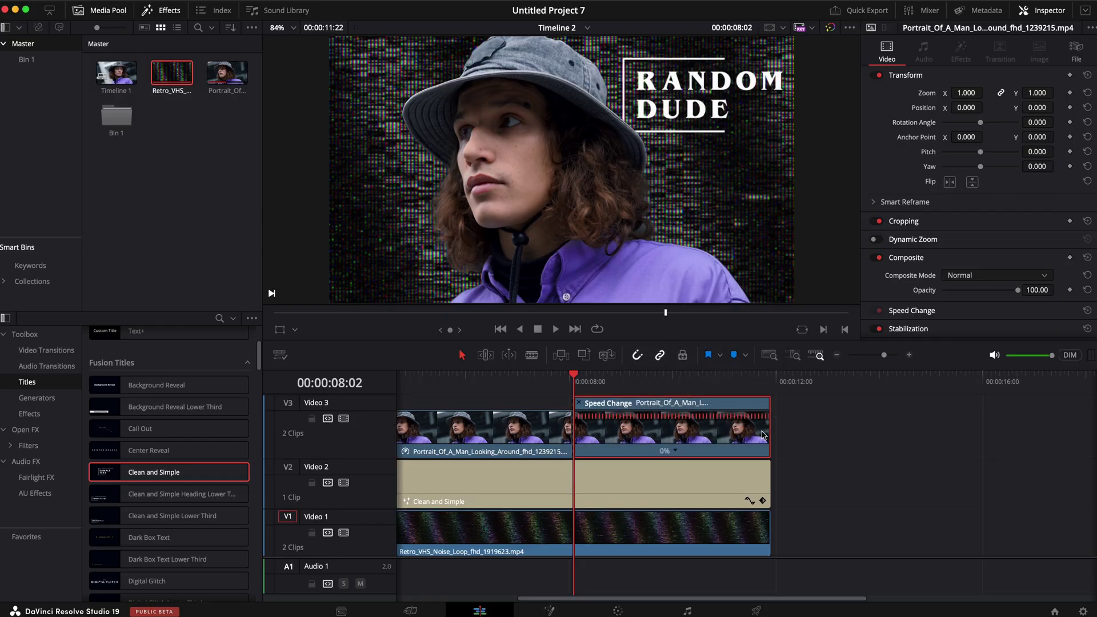
{"action": "left_click_drag", "start_coordinate": [768, 434], "coordinate": [1006, 429]}
{"action": "left_click", "coordinate": [820, 383]}
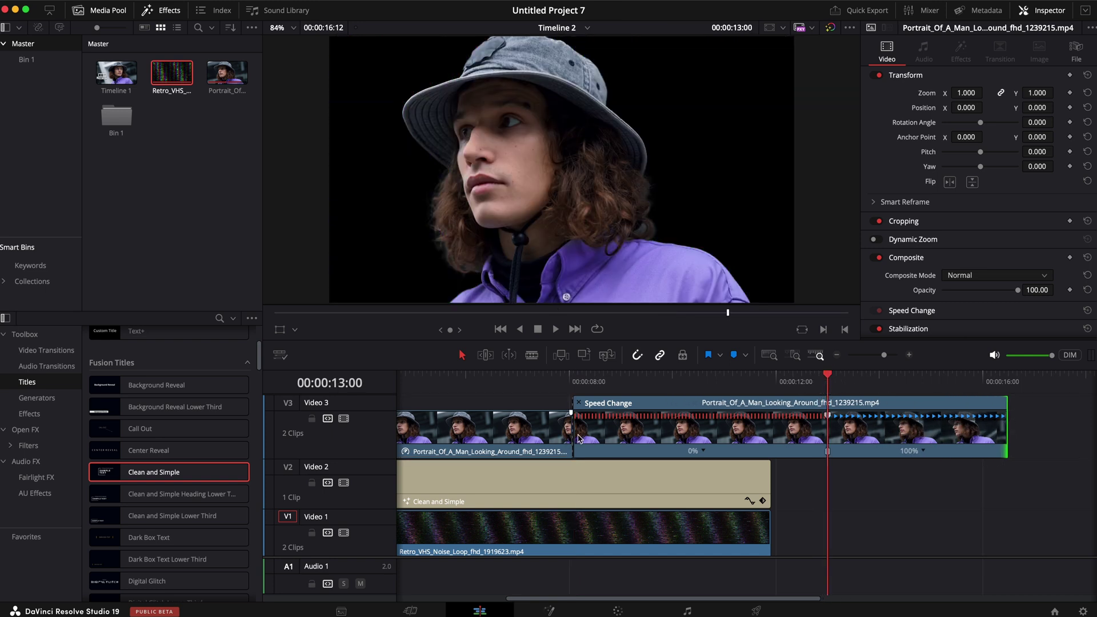
{"action": "left_click_drag", "start_coordinate": [579, 438], "coordinate": [613, 442]}
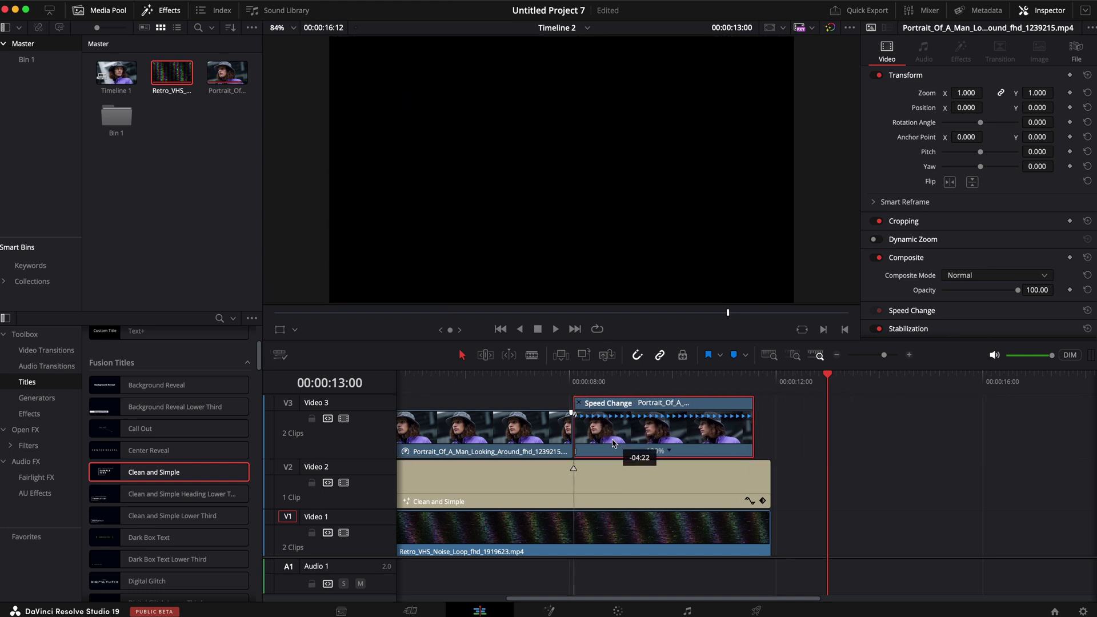
{"action": "left_click", "coordinate": [573, 381]}
{"action": "key", "text": "space"}
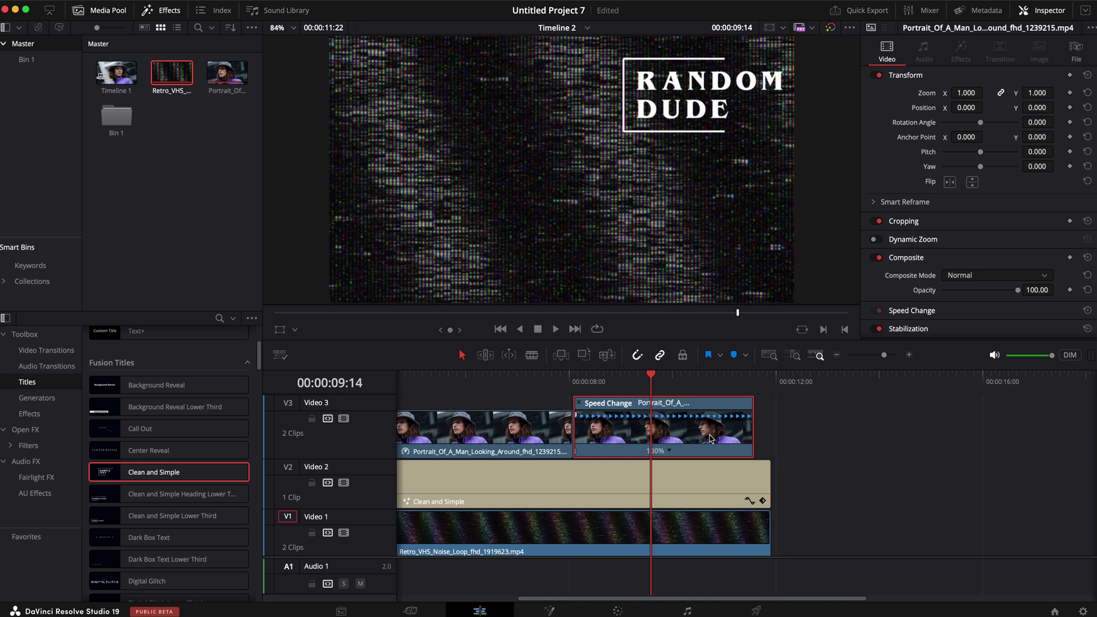
{"action": "left_click", "coordinate": [614, 609]}
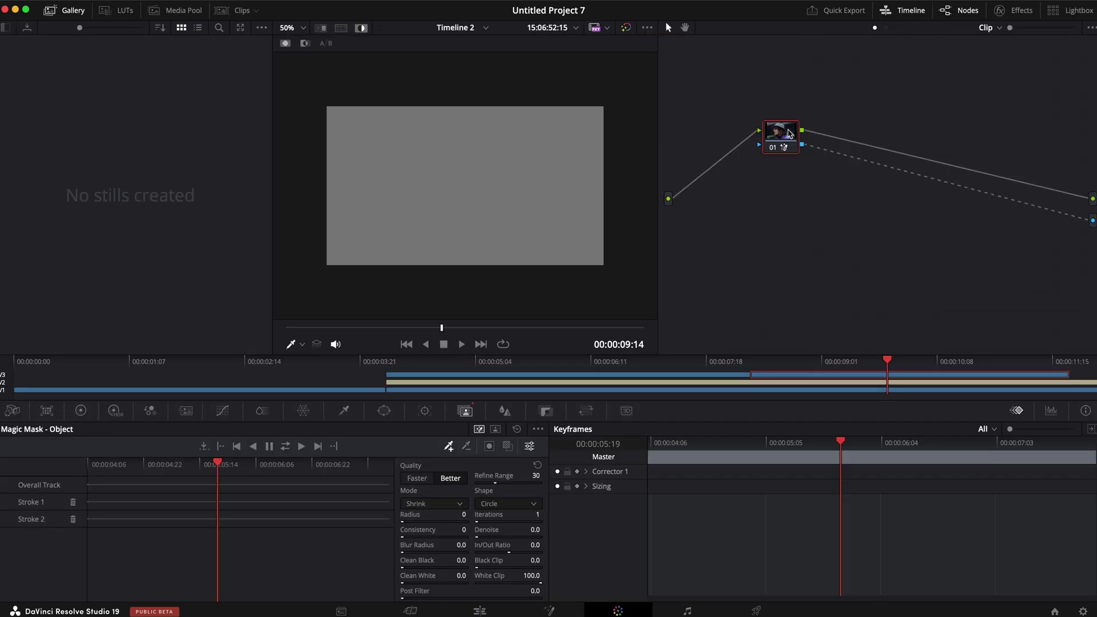
{"action": "key", "text": "Delete"}
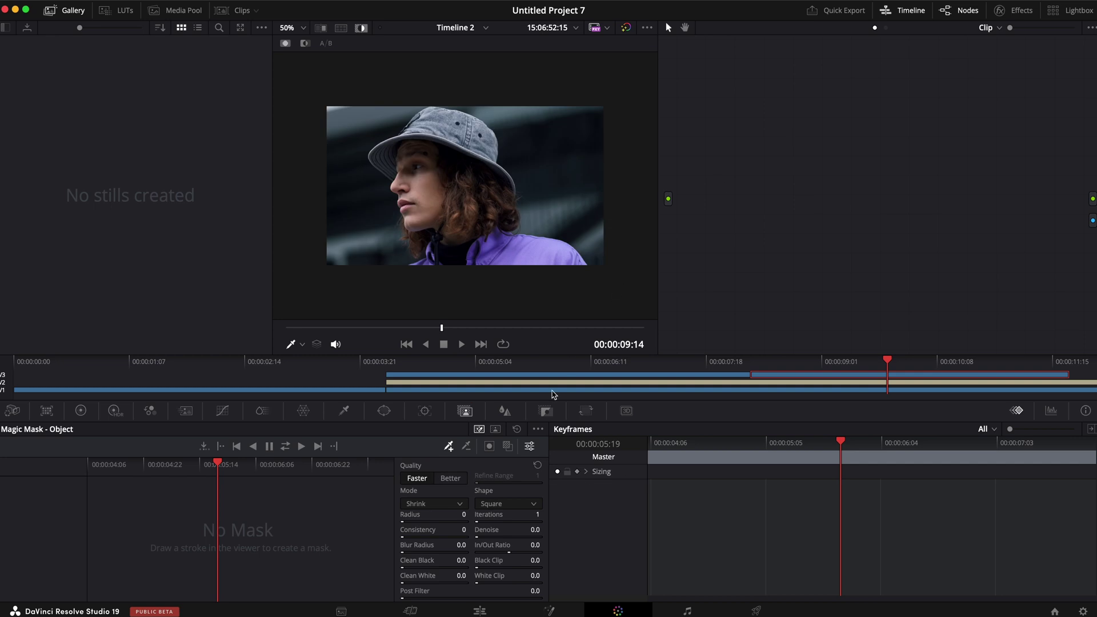
{"action": "left_click", "coordinate": [479, 610]}
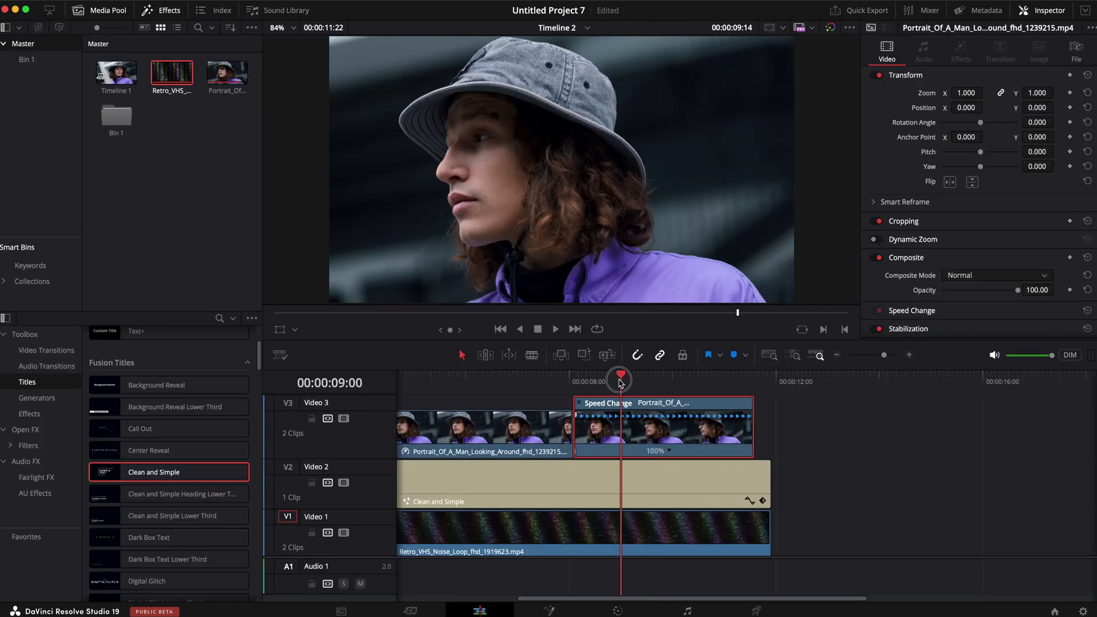
{"action": "left_click_drag", "start_coordinate": [621, 382], "coordinate": [586, 380]}
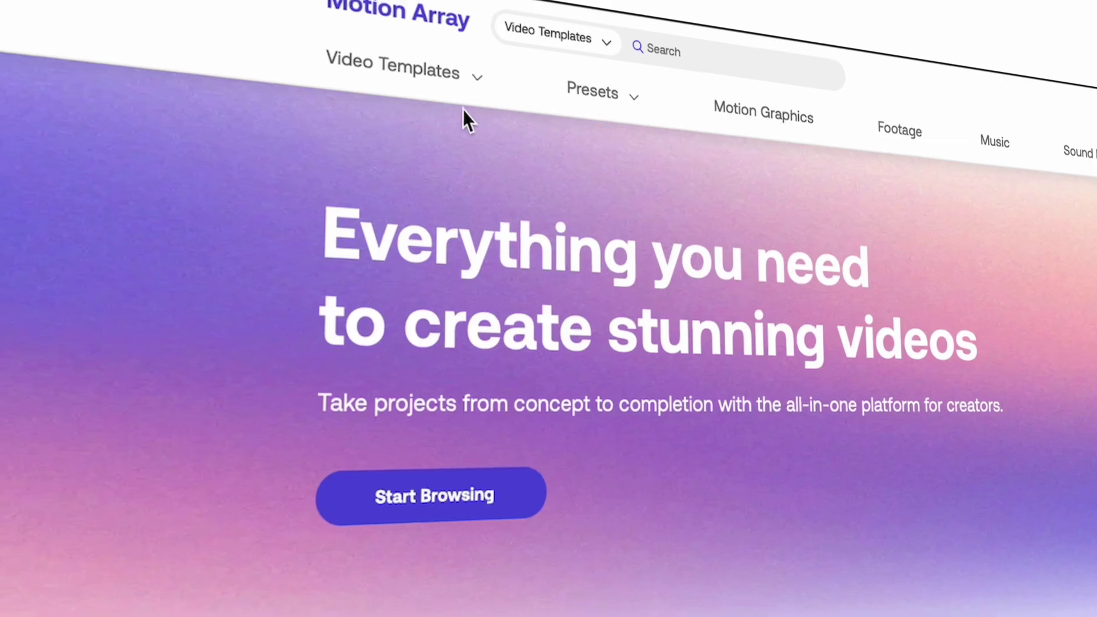
Step: Open Motion Array's DaVinci Resolve templates page and preview the Dynamic Intro template
{"action": "mouse_move", "coordinate": [470, 98]}
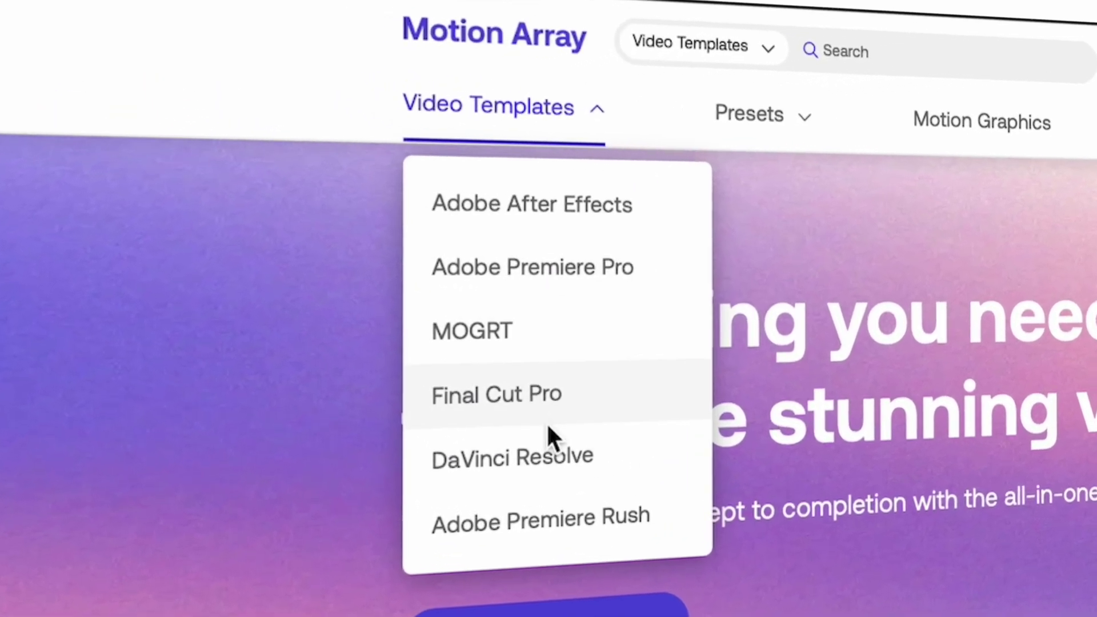
{"action": "left_click", "coordinate": [526, 475]}
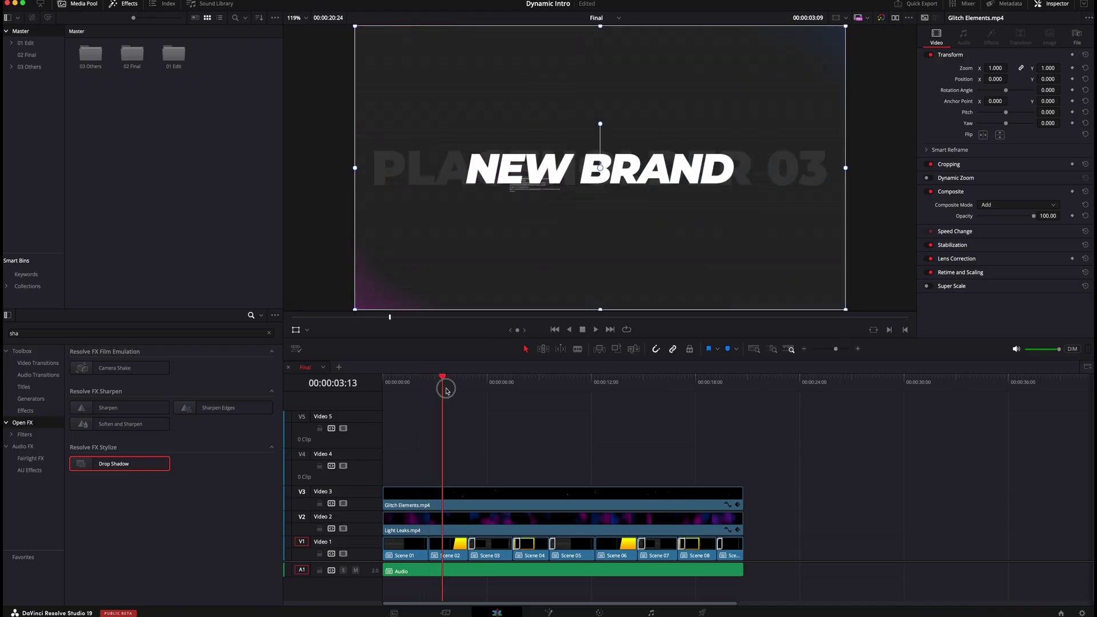
{"action": "left_click_drag", "start_coordinate": [446, 390], "coordinate": [484, 393]}
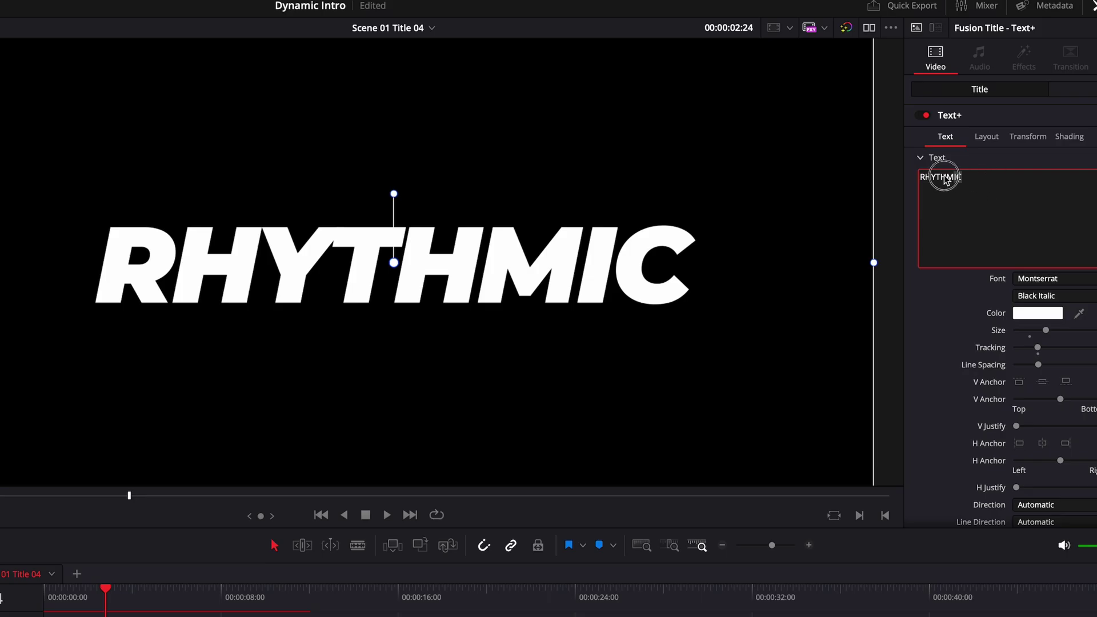
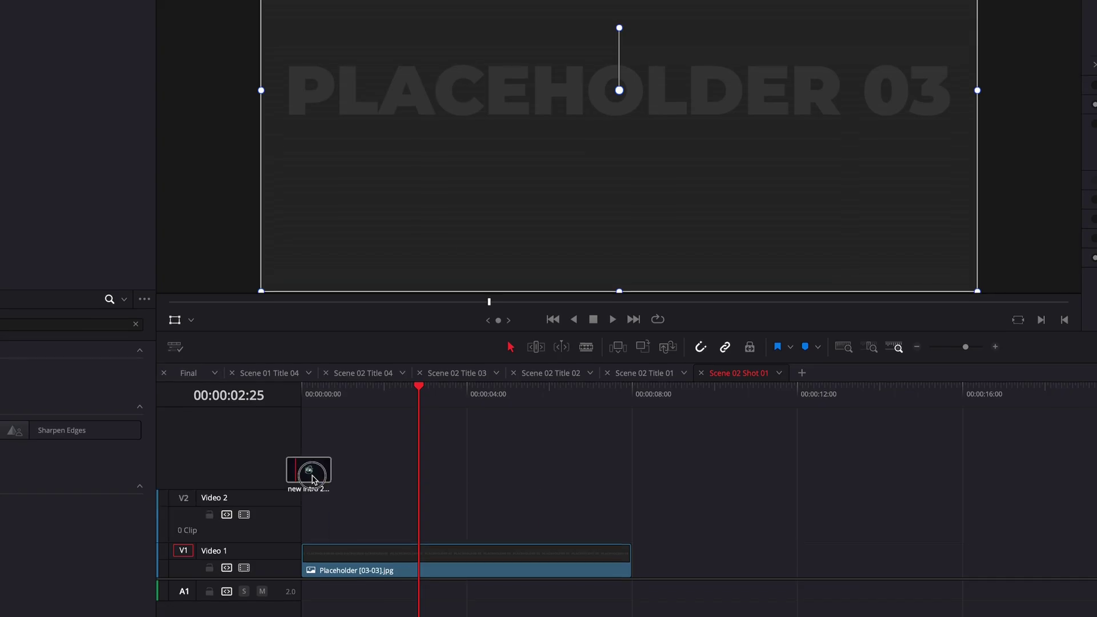
Step: Change the RHYTHMIC title to a person's name and drop the Young_Confident clip onto Video 2 above the placeholder
{"action": "left_click_drag", "start_coordinate": [309, 472], "coordinate": [343, 526]}
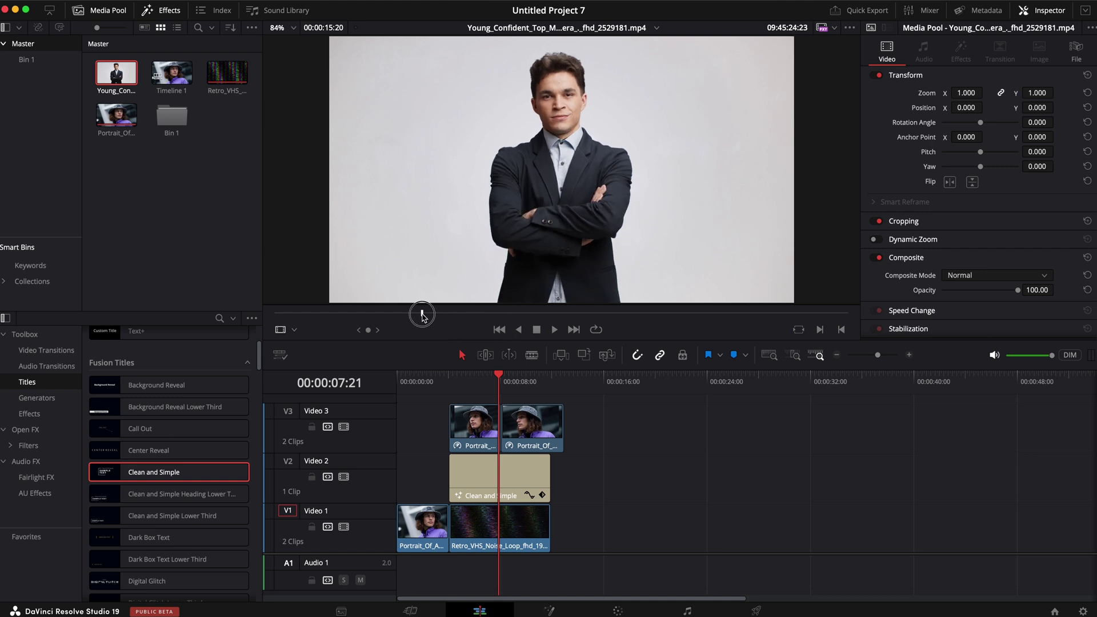
Step: Scrub Young_Confident to find the arms-crossed frame, then place it on Video 1 near 00:00:23
{"action": "left_click_drag", "start_coordinate": [422, 316], "coordinate": [381, 316]}
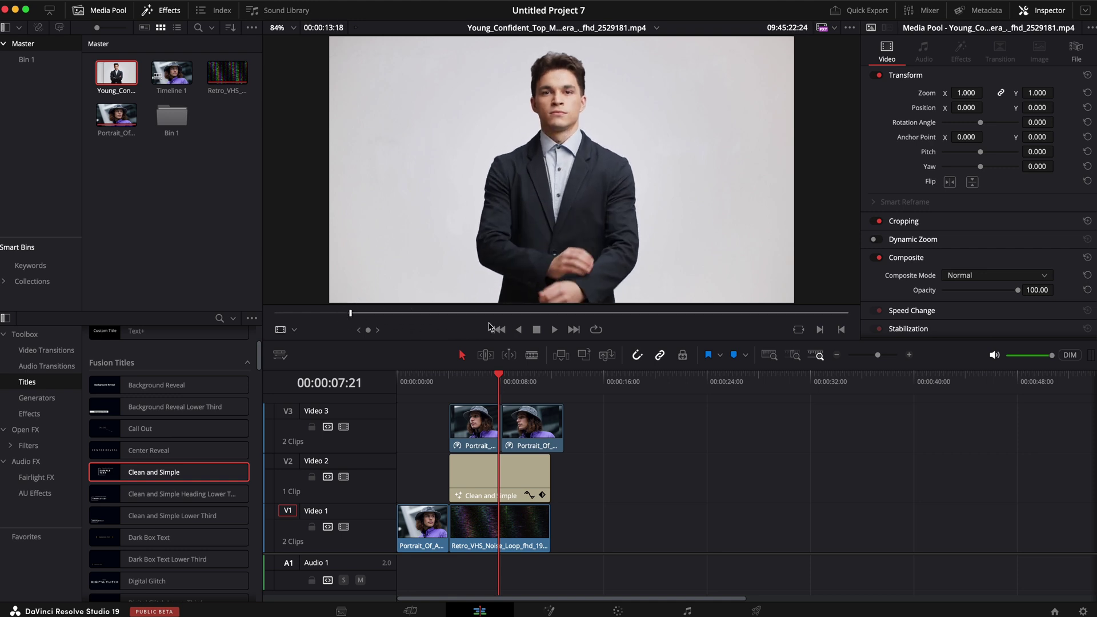
{"action": "left_click_drag", "start_coordinate": [484, 314], "coordinate": [588, 320]}
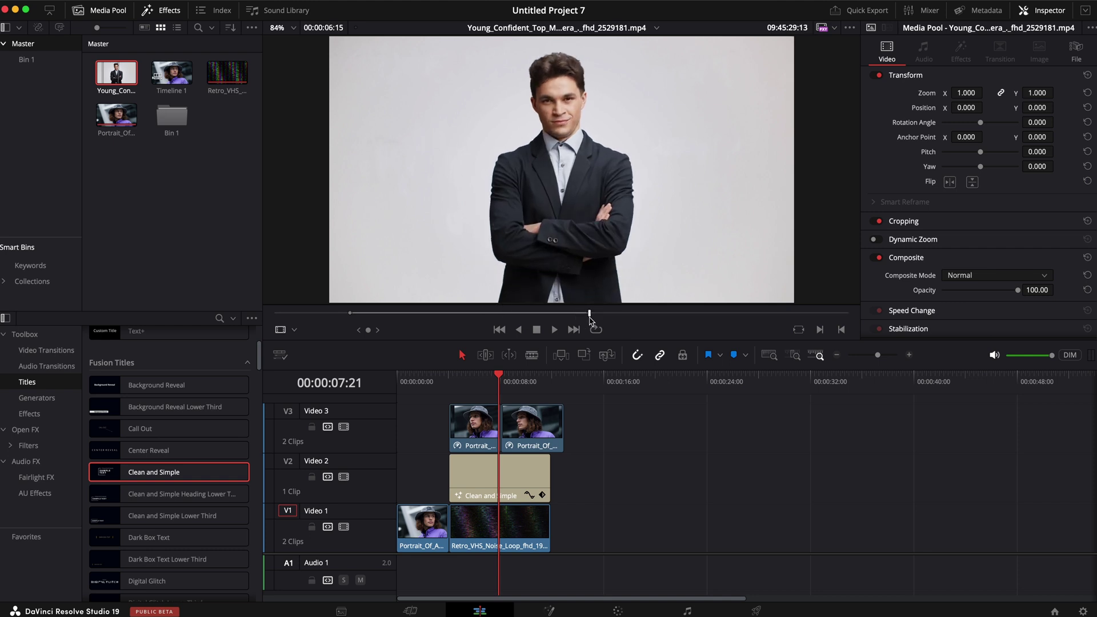
{"action": "left_click_drag", "start_coordinate": [542, 278], "coordinate": [696, 528]}
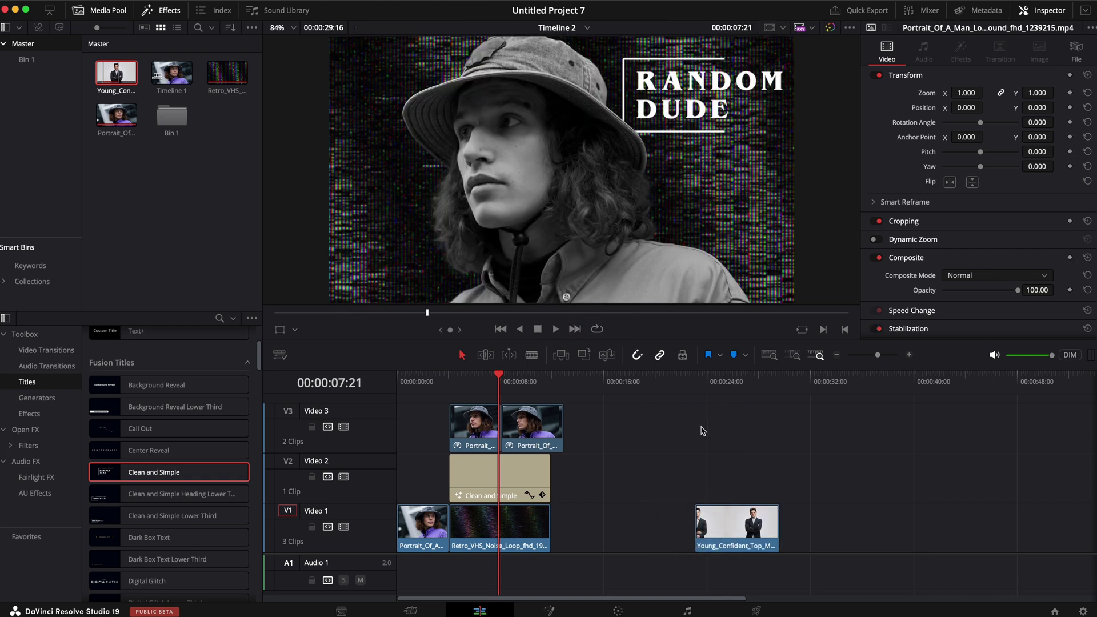
Step: Stop on the arms-crossed pose, zoom the businessman to 1.590 shifted down, and make it Fusion Clip 1
{"action": "left_click", "coordinate": [694, 384]}
{"action": "key", "text": "space"}
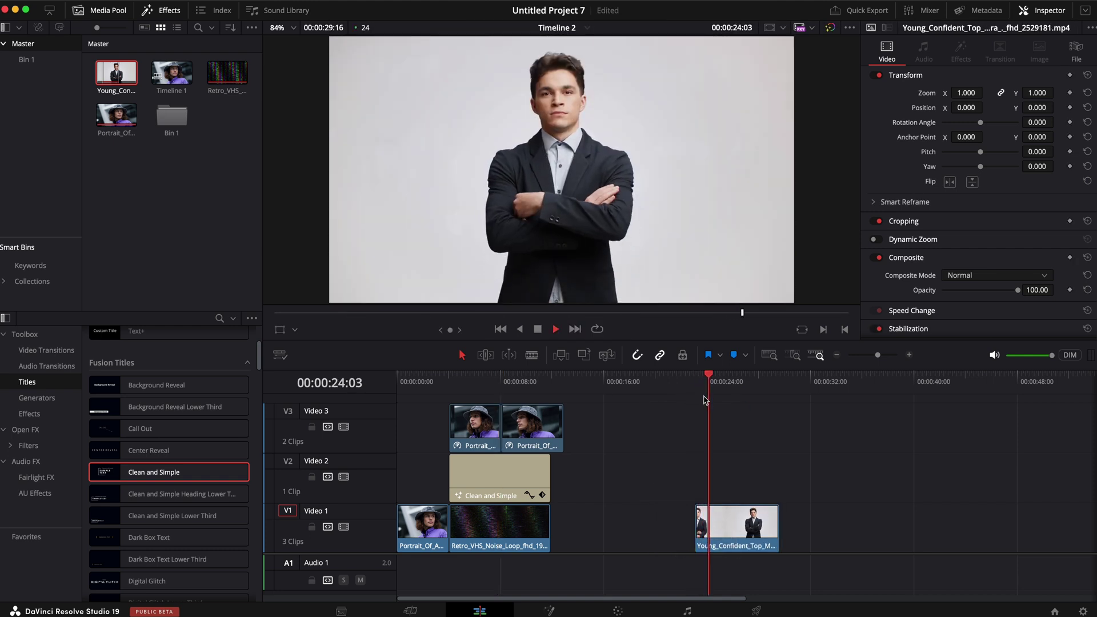
{"action": "key", "text": "space"}
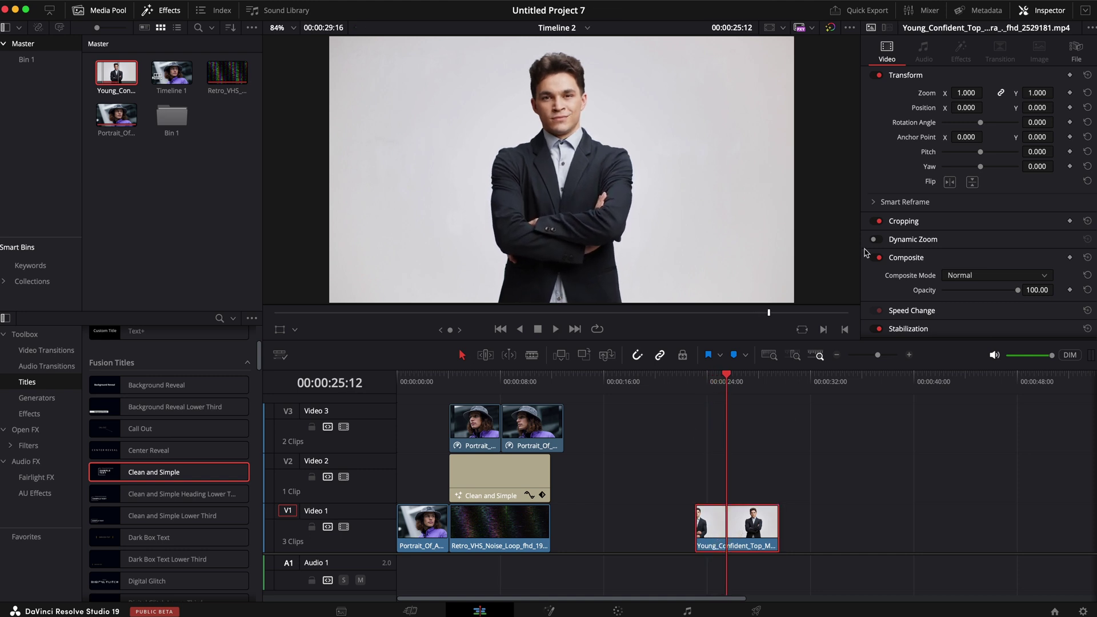
{"action": "mouse_move", "coordinate": [965, 94]}
{"action": "left_mouse_down"}
{"action": "mouse_move", "coordinate": [1010, 95]}
{"action": "mouse_move", "coordinate": [1036, 112]}
{"action": "mouse_move", "coordinate": [971, 109]}
{"action": "left_mouse_up"}
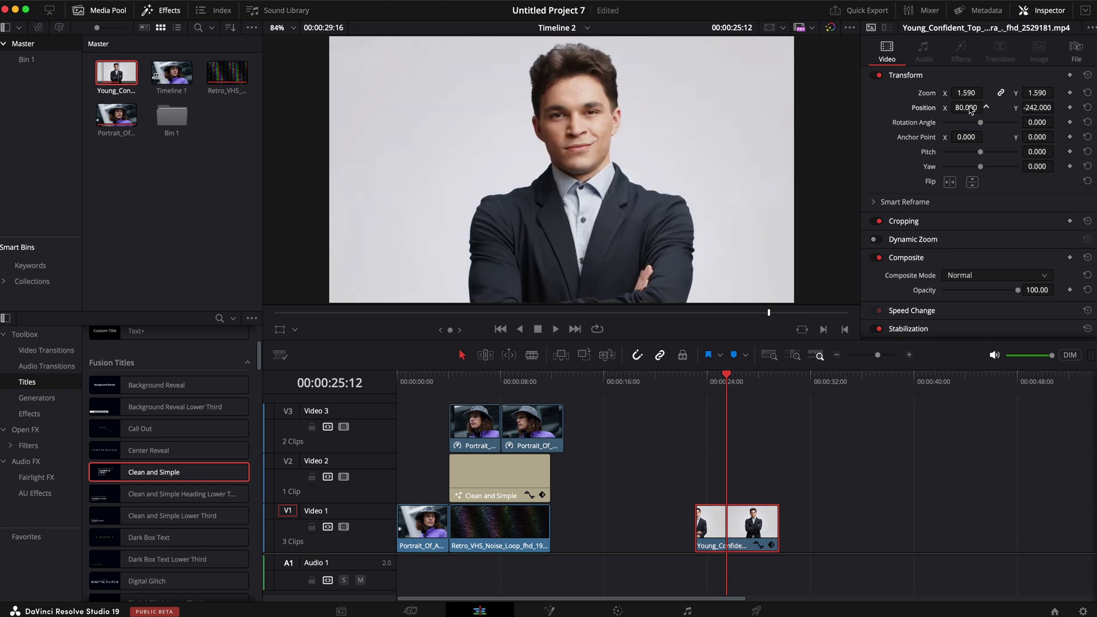
{"action": "right_click", "coordinate": [739, 531]}
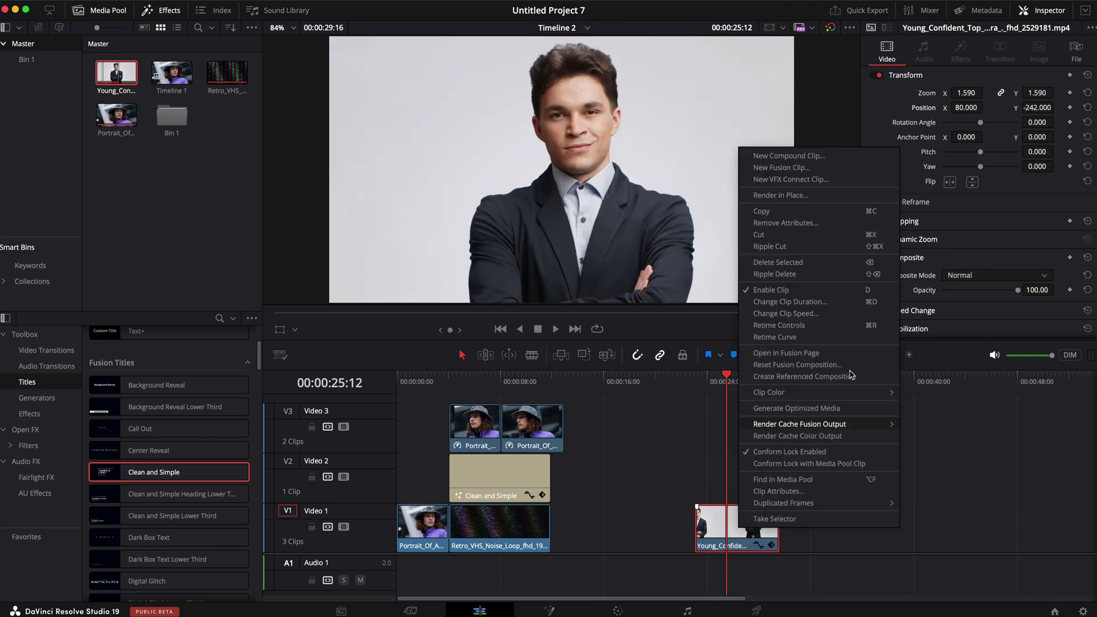
{"action": "left_click", "coordinate": [828, 169]}
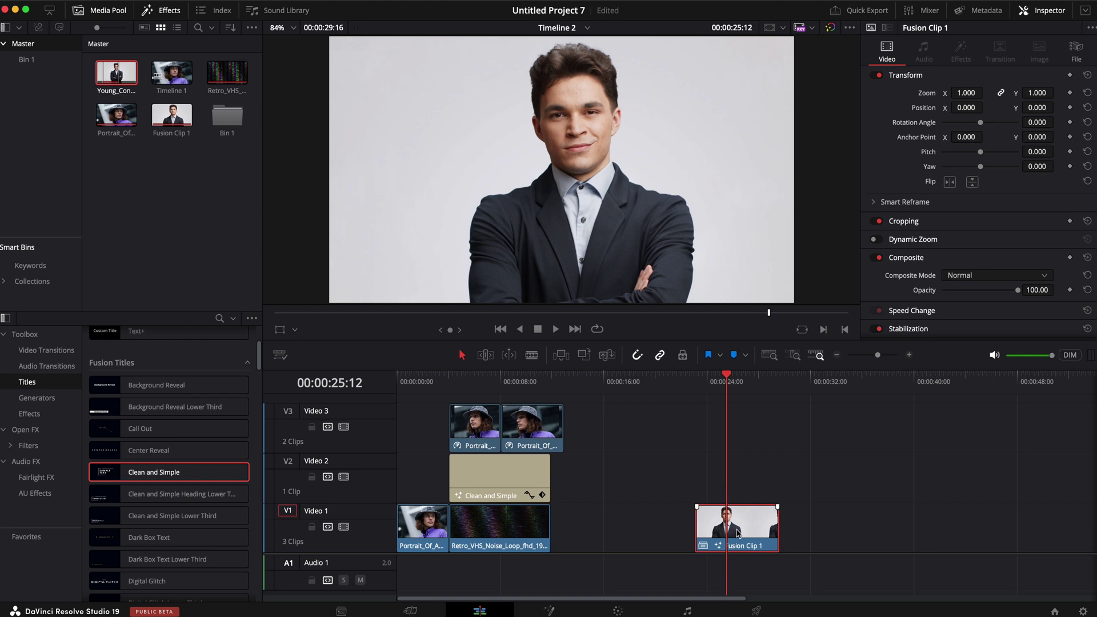
Step: Freeze Fusion Clip 1 on the current frame, trim off its 100% tail, and open it in Fusion
{"action": "right_click", "coordinate": [750, 518]}
{"action": "left_click", "coordinate": [790, 340]}
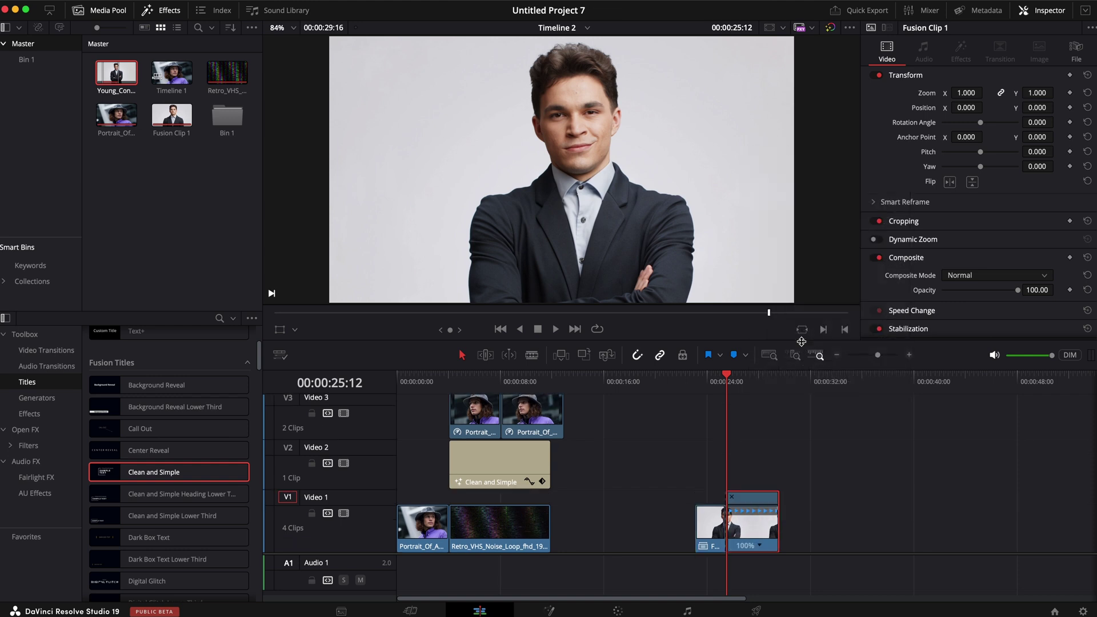
{"action": "left_click", "coordinate": [760, 548]}
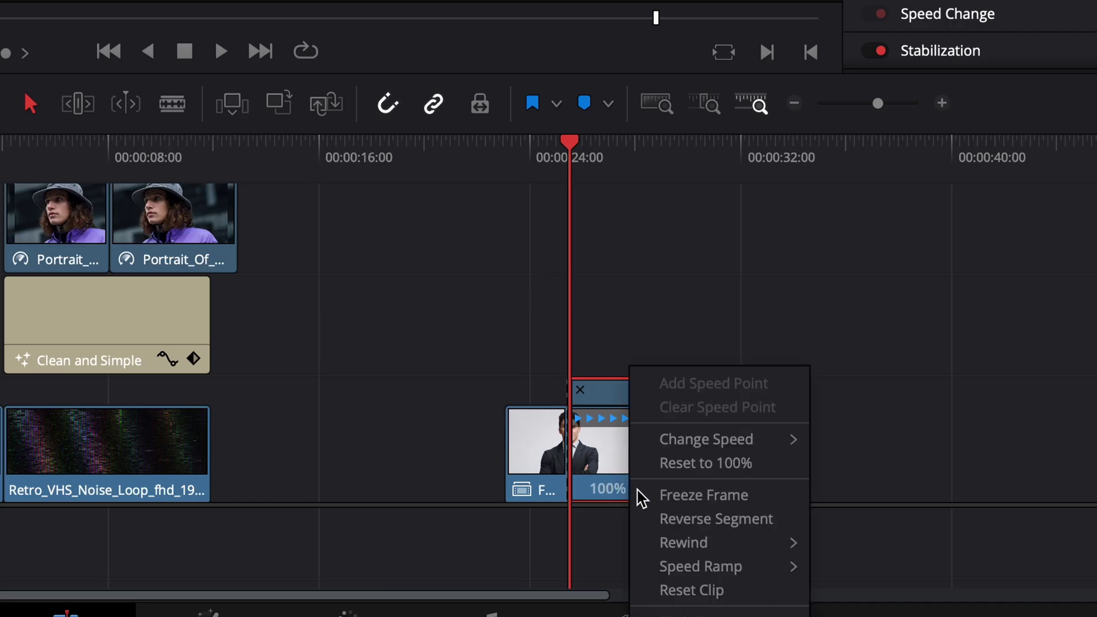
{"action": "left_click", "coordinate": [673, 496]}
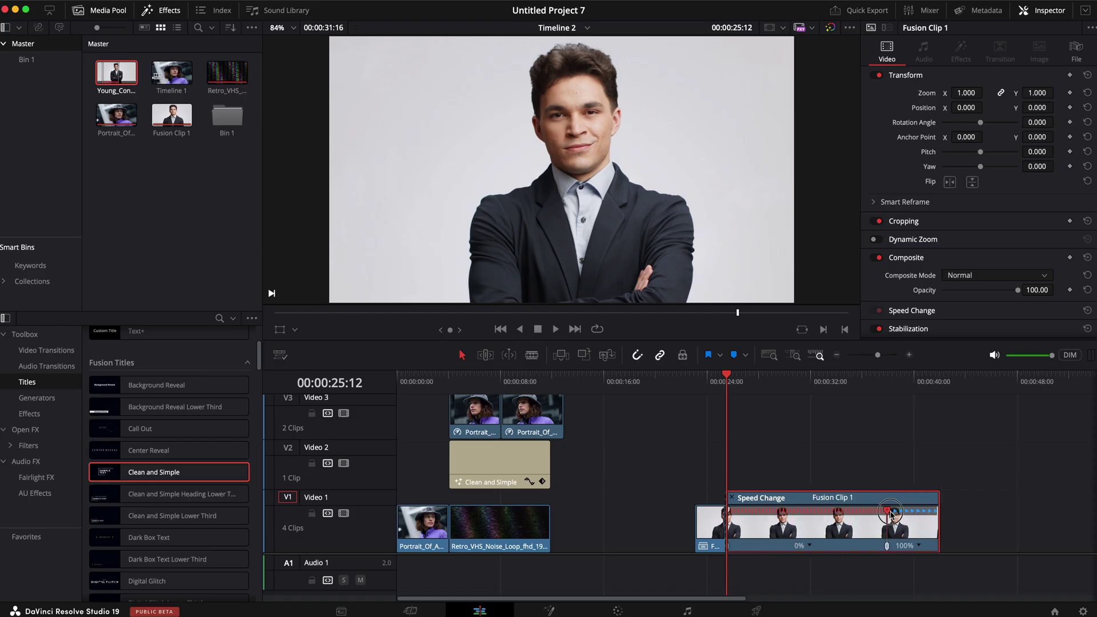
{"action": "left_click_drag", "start_coordinate": [942, 510], "coordinate": [860, 510]}
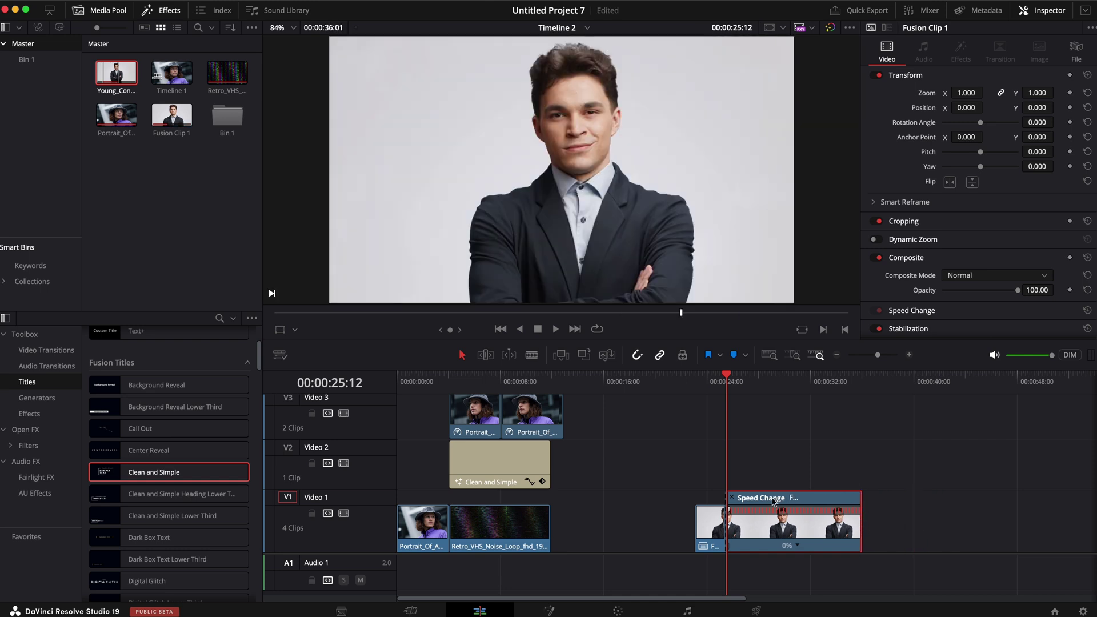
{"action": "left_click", "coordinate": [732, 499]}
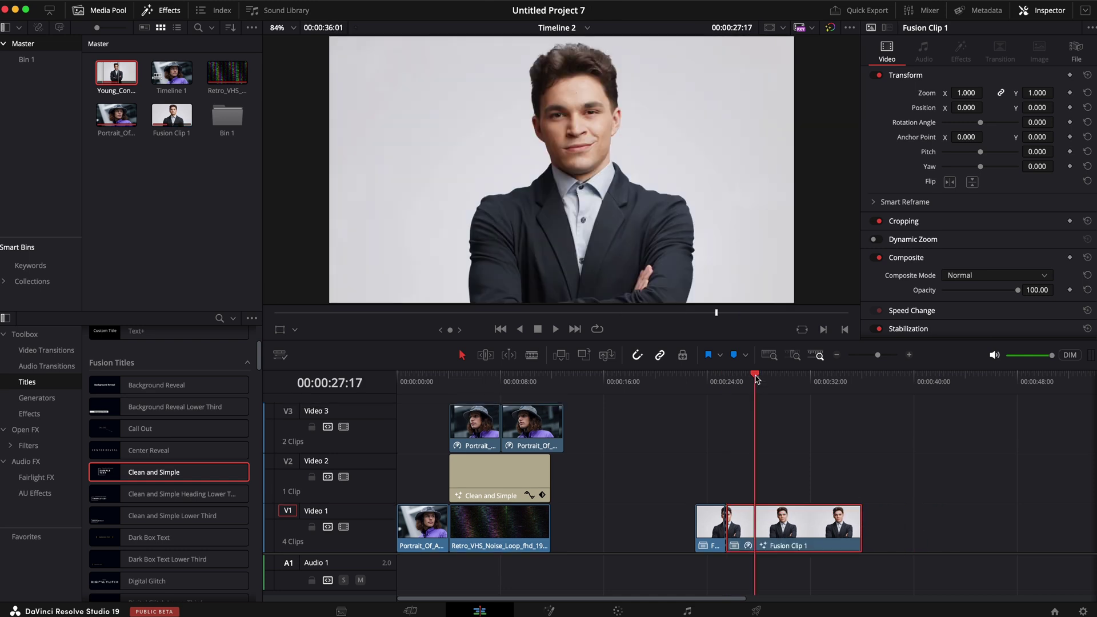
{"action": "left_click", "coordinate": [549, 610]}
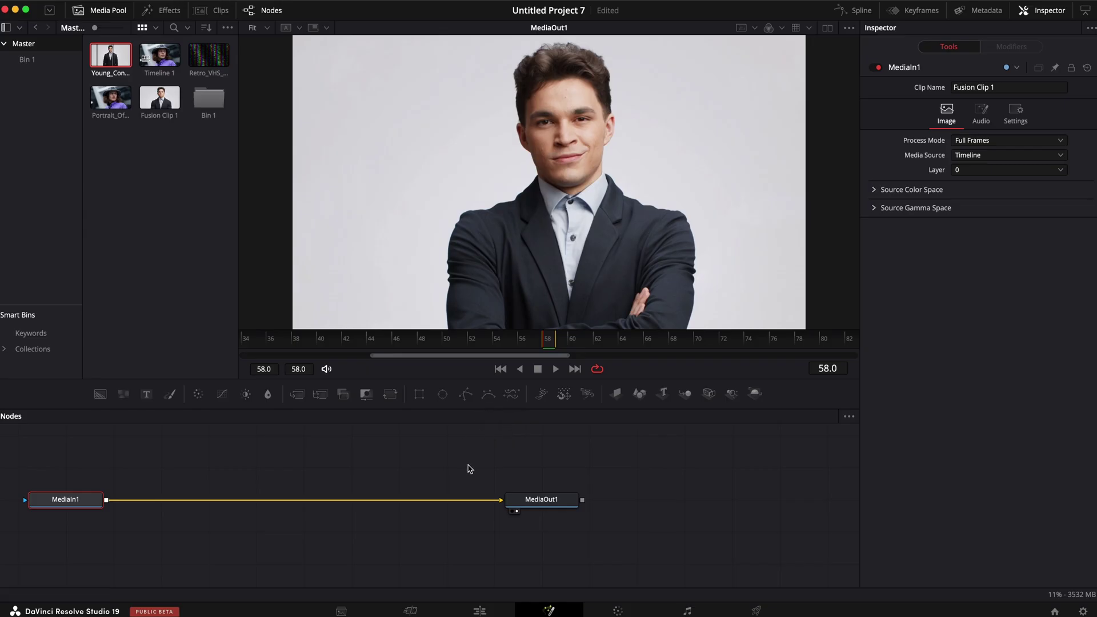
Step: Add a BSpline1 node left of the graph and wire it into MediaIn1's blue mask input
{"action": "left_click", "coordinate": [470, 469]}
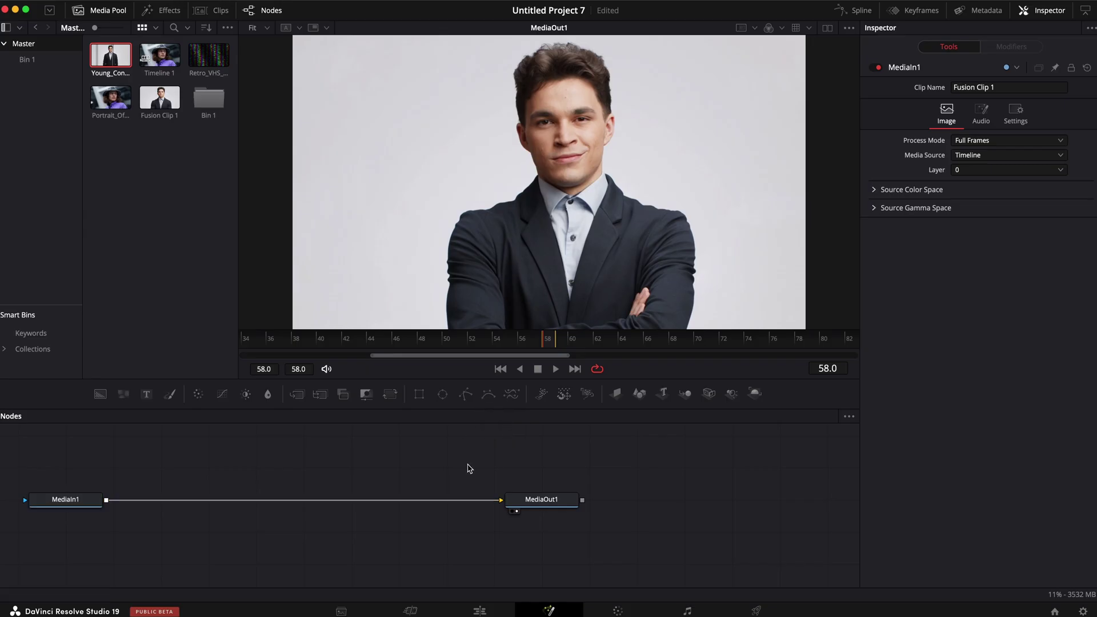
{"action": "left_click", "coordinate": [489, 395]}
{"action": "left_click_drag", "start_coordinate": [478, 466], "coordinate": [73, 499]}
{"action": "left_click_drag", "start_coordinate": [115, 458], "coordinate": [100, 455]}
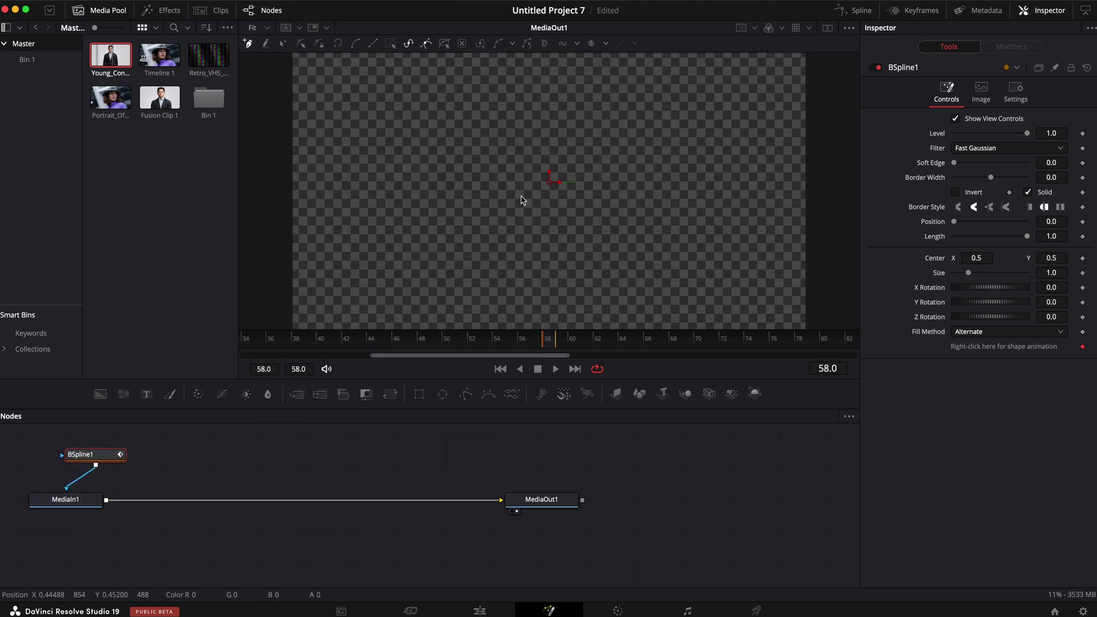
Step: Trace the BSpline mask along the businessman's jacket edge, close the shape, and enable the cutout
{"action": "left_click", "coordinate": [874, 67]}
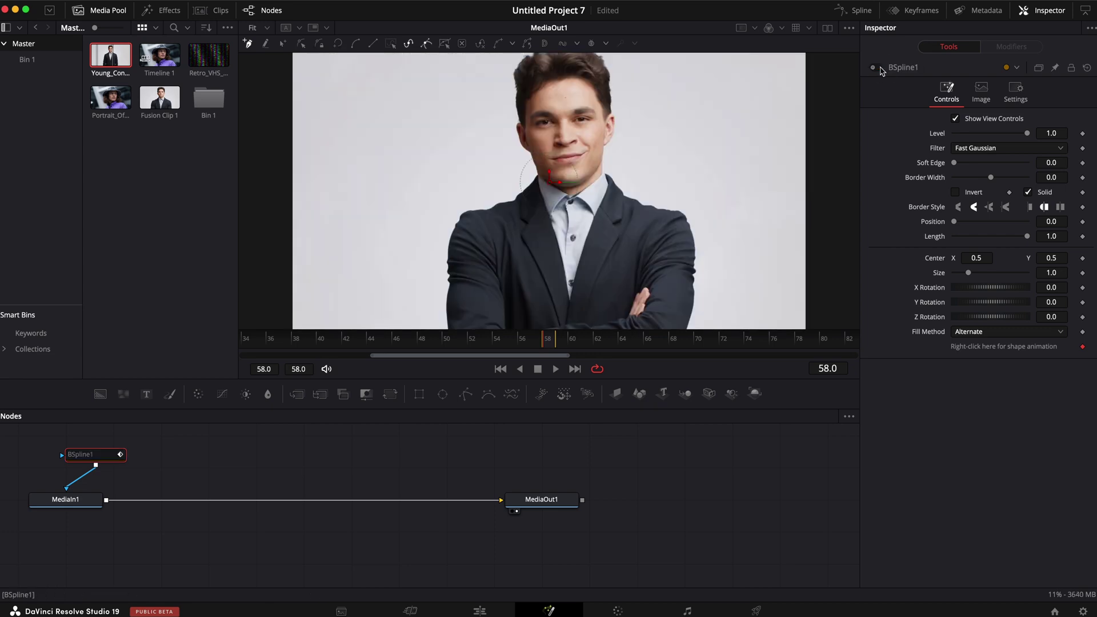
{"action": "left_click", "coordinate": [874, 67]}
{"action": "left_click", "coordinate": [879, 68]}
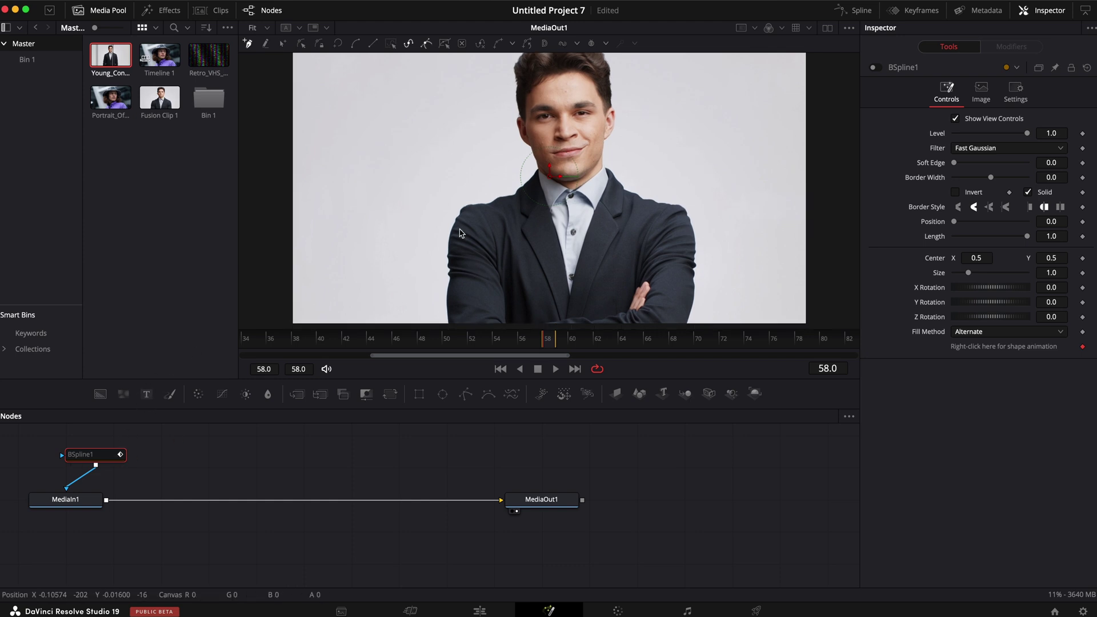
{"action": "scroll", "coordinate": [460, 233], "scroll_direction": "up", "scroll_amount": 10}
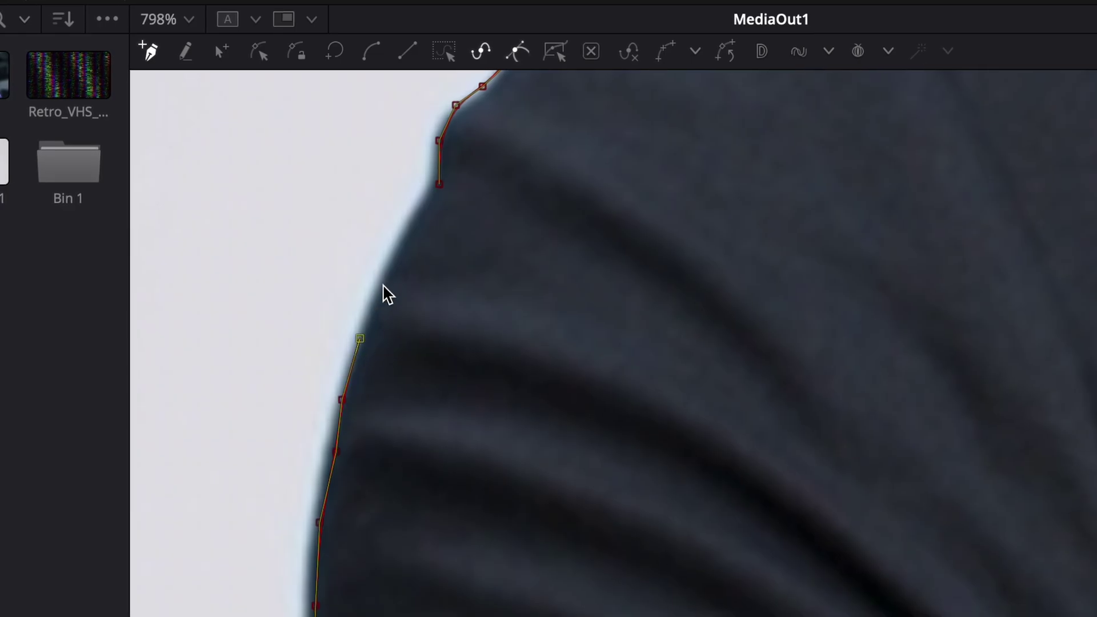
{"action": "left_click", "coordinate": [384, 293]}
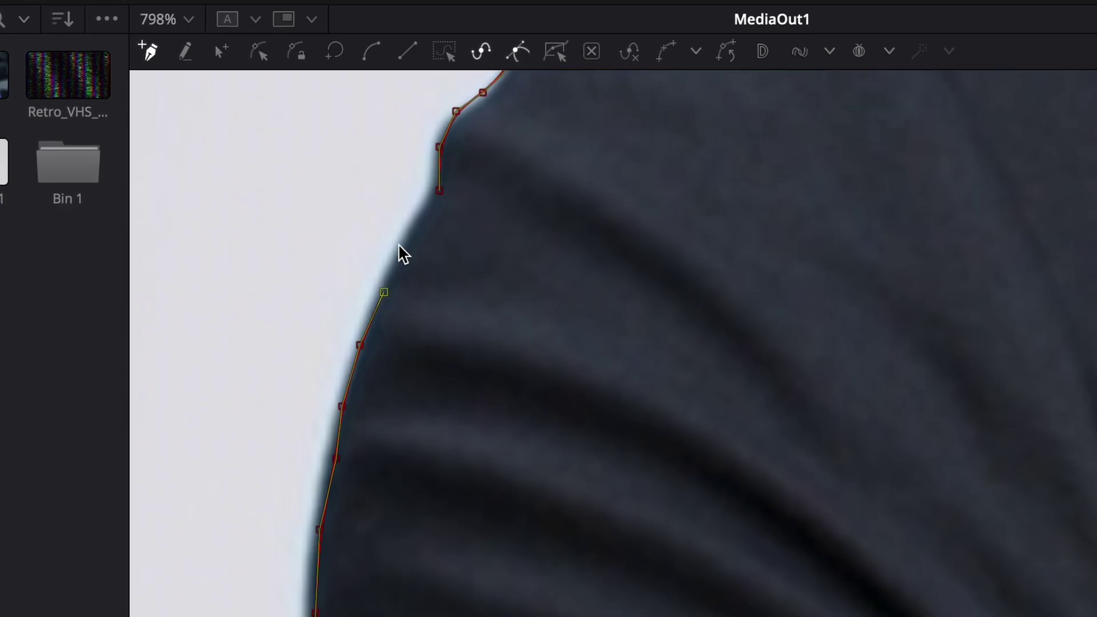
{"action": "left_click", "coordinate": [413, 236]}
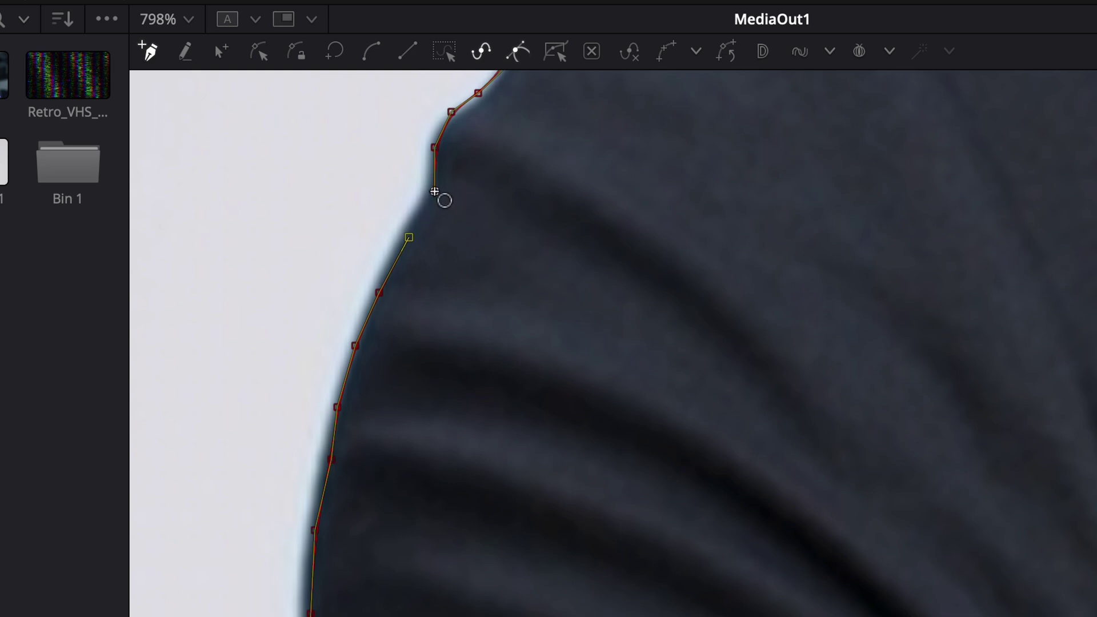
{"action": "left_click", "coordinate": [434, 191]}
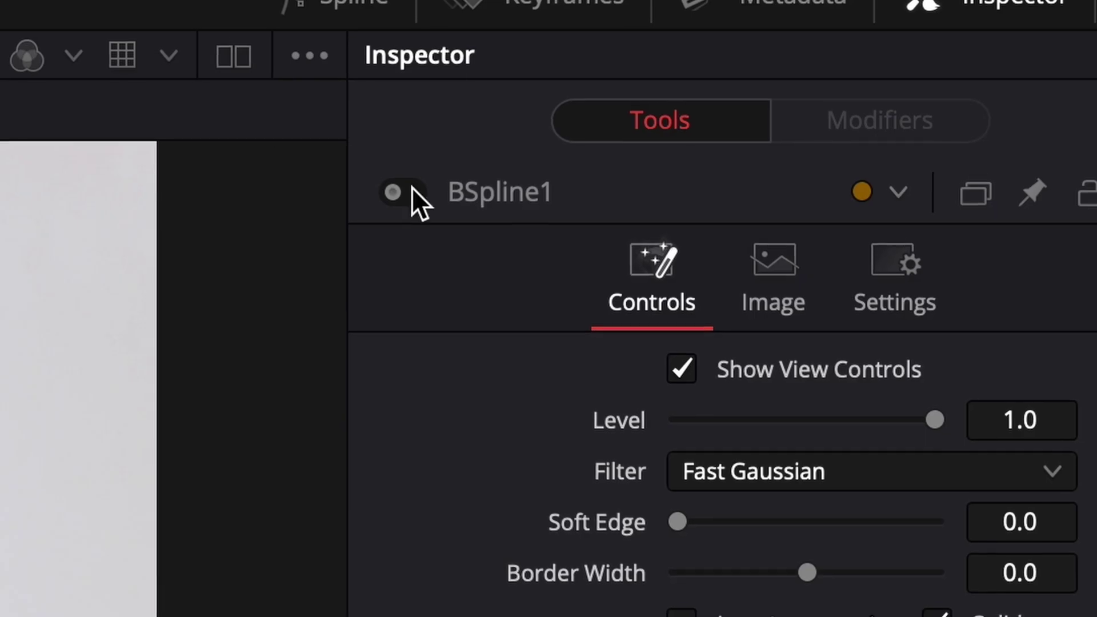
{"action": "left_click", "coordinate": [414, 192]}
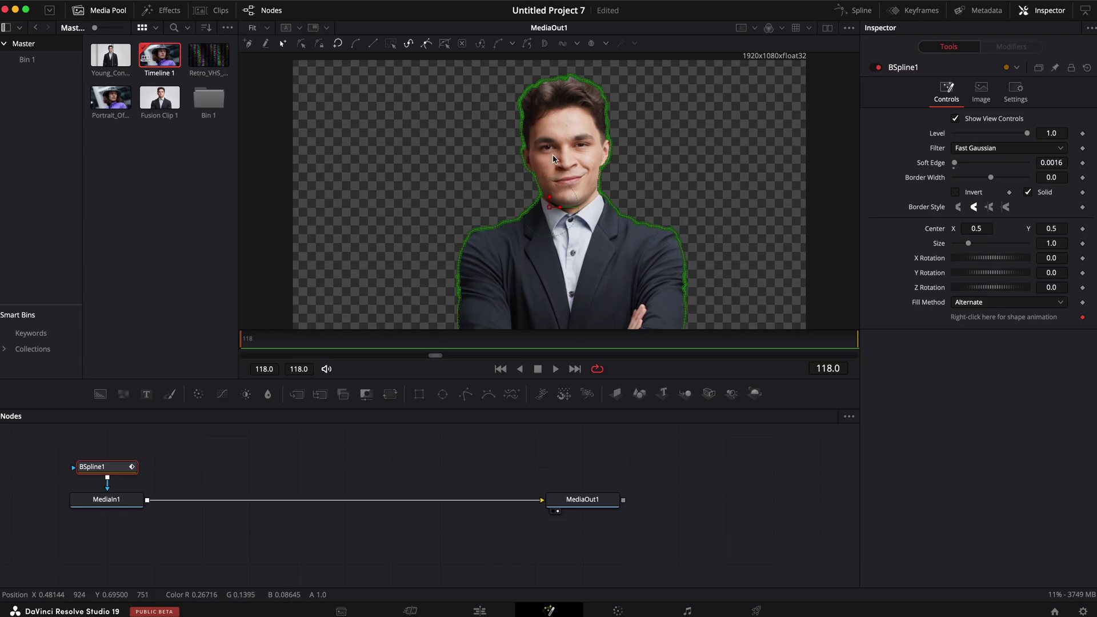
{"action": "scroll", "coordinate": [702, 214], "scroll_direction": "down", "scroll_amount": 5}
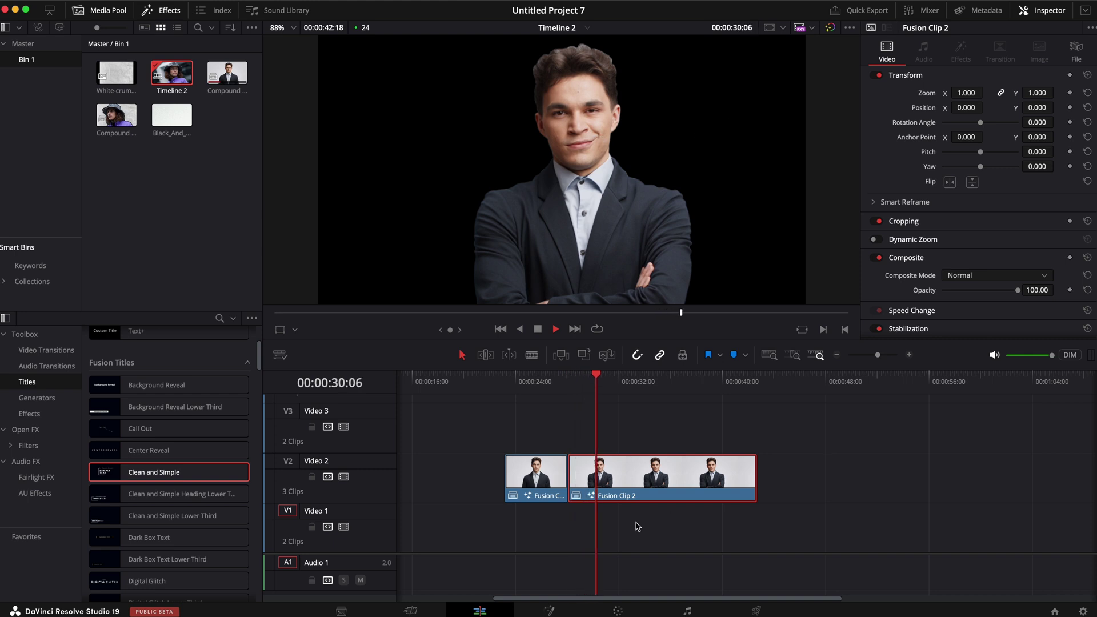
Step: Place Black_And_White_Marbled_Ink on Video 1 under the cutout, trim its head to match, and preview
{"action": "key", "text": "space"}
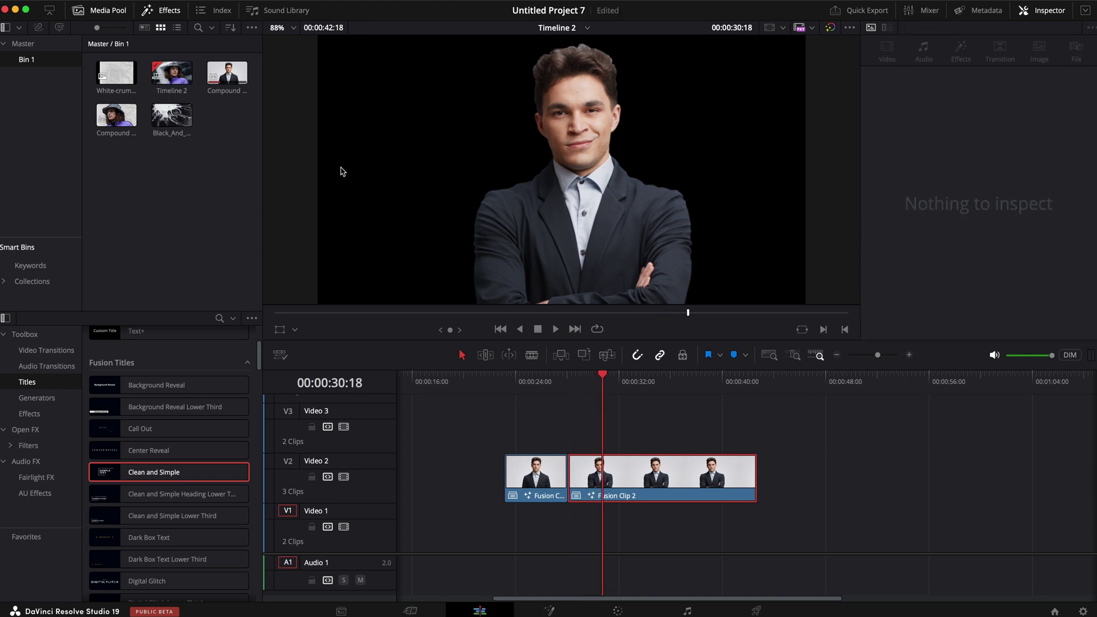
{"action": "left_click_drag", "start_coordinate": [170, 121], "coordinate": [610, 517]}
{"action": "left_click_drag", "start_coordinate": [590, 386], "coordinate": [570, 386]}
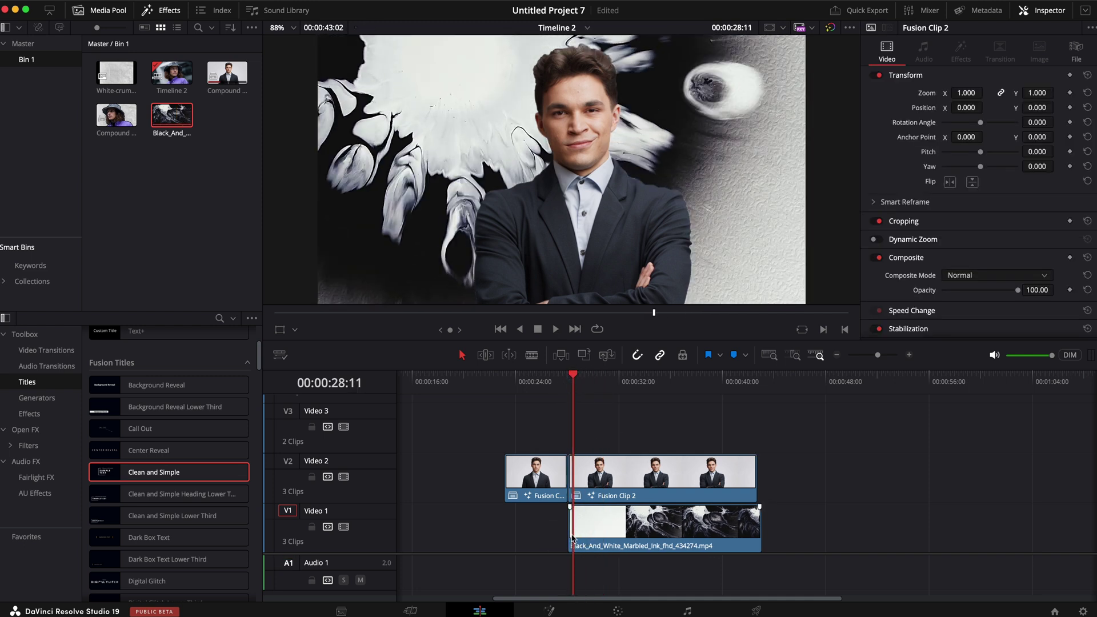
{"action": "left_click_drag", "start_coordinate": [574, 534], "coordinate": [594, 537]}
{"action": "left_click_drag", "start_coordinate": [573, 381], "coordinate": [550, 382]}
{"action": "key", "text": "space"}
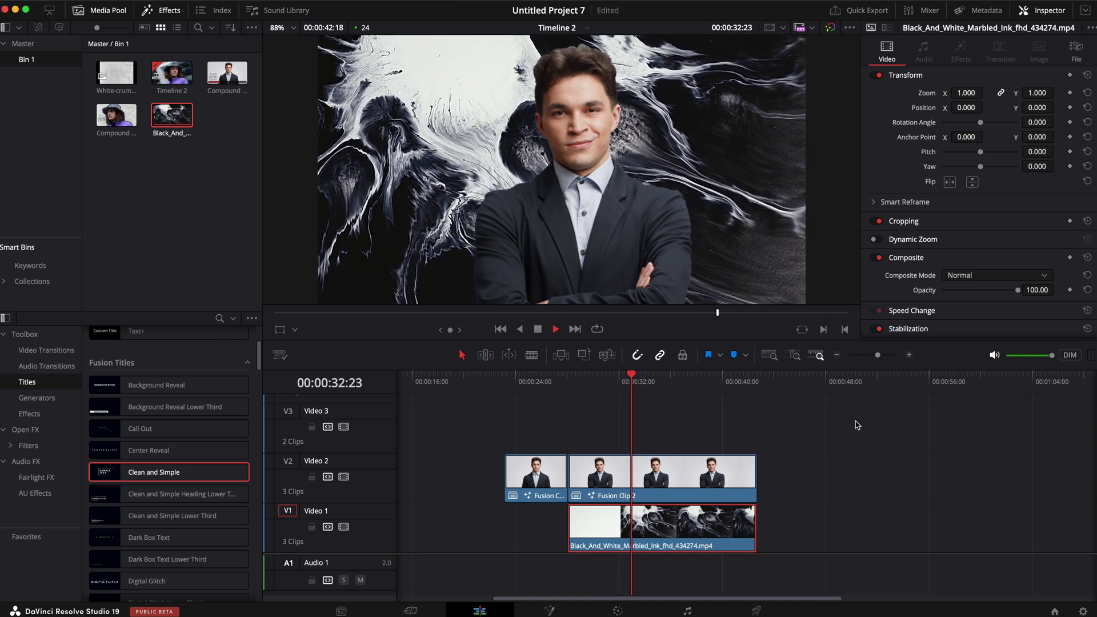
{"action": "key", "text": "space"}
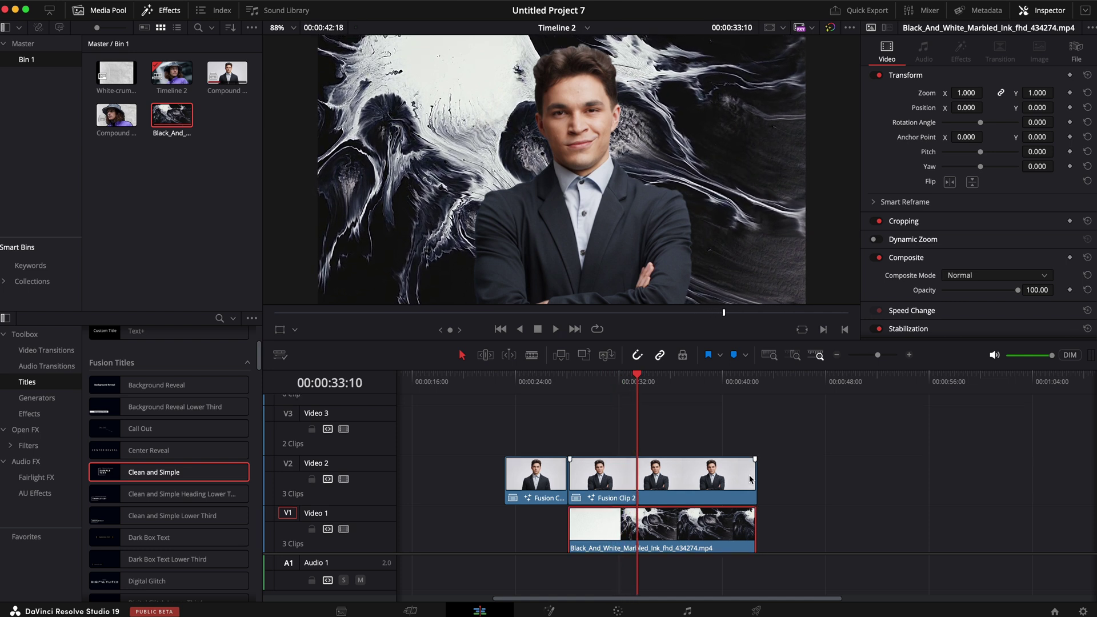
Step: Trim the ends of the cutout and marble clips equally and move the cutout up to Video 3
{"action": "left_click_drag", "start_coordinate": [754, 480], "coordinate": [639, 485]}
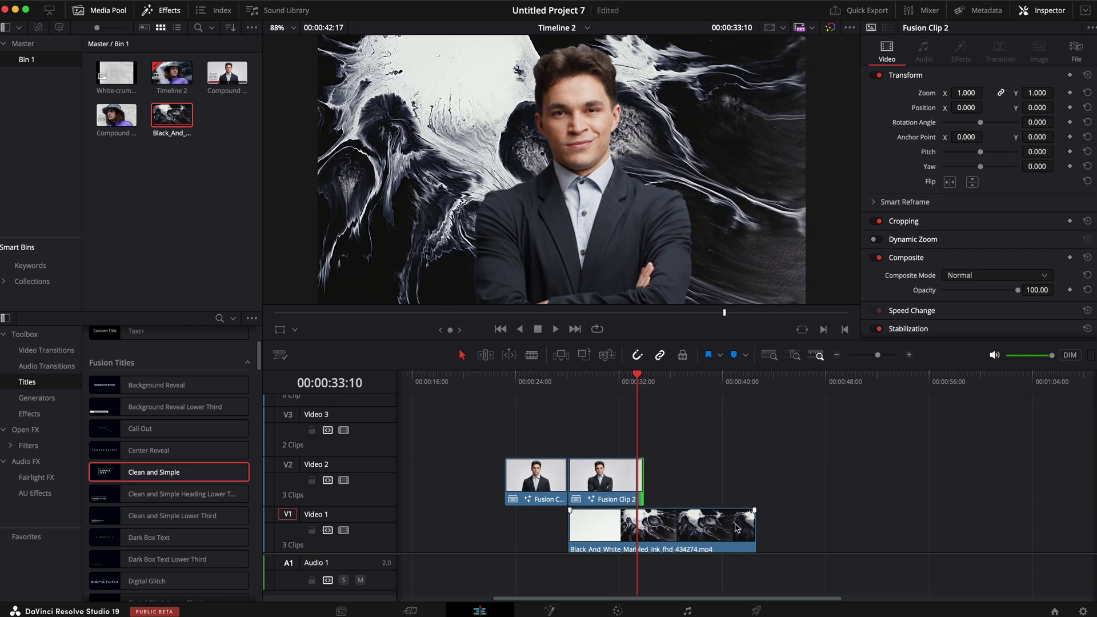
{"action": "left_click_drag", "start_coordinate": [754, 529], "coordinate": [639, 529]}
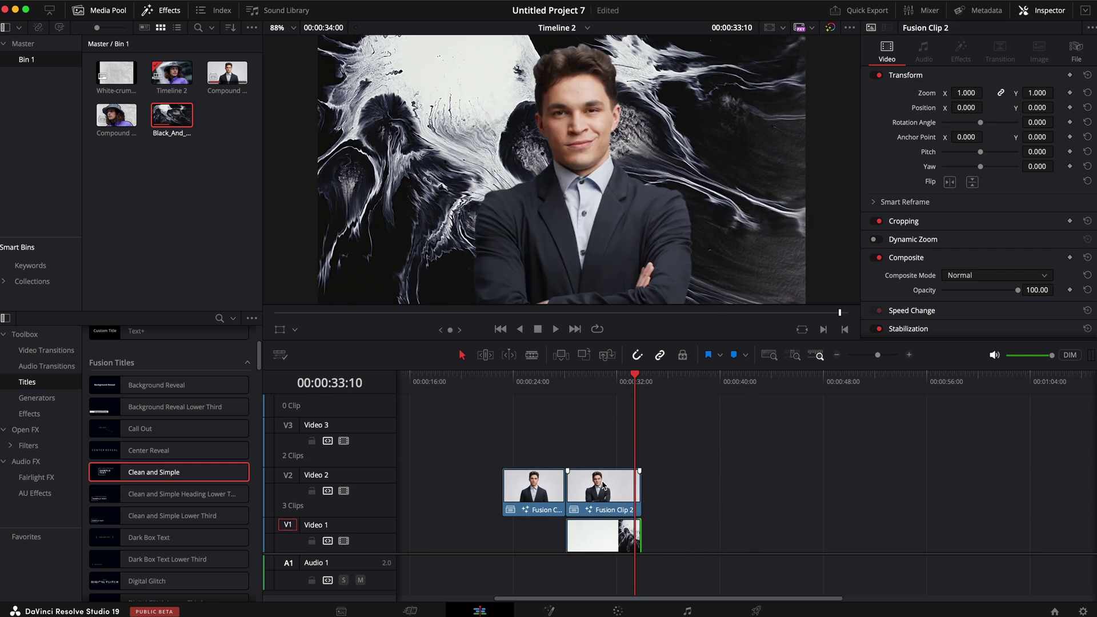
{"action": "left_click_drag", "start_coordinate": [601, 485], "coordinate": [603, 460]}
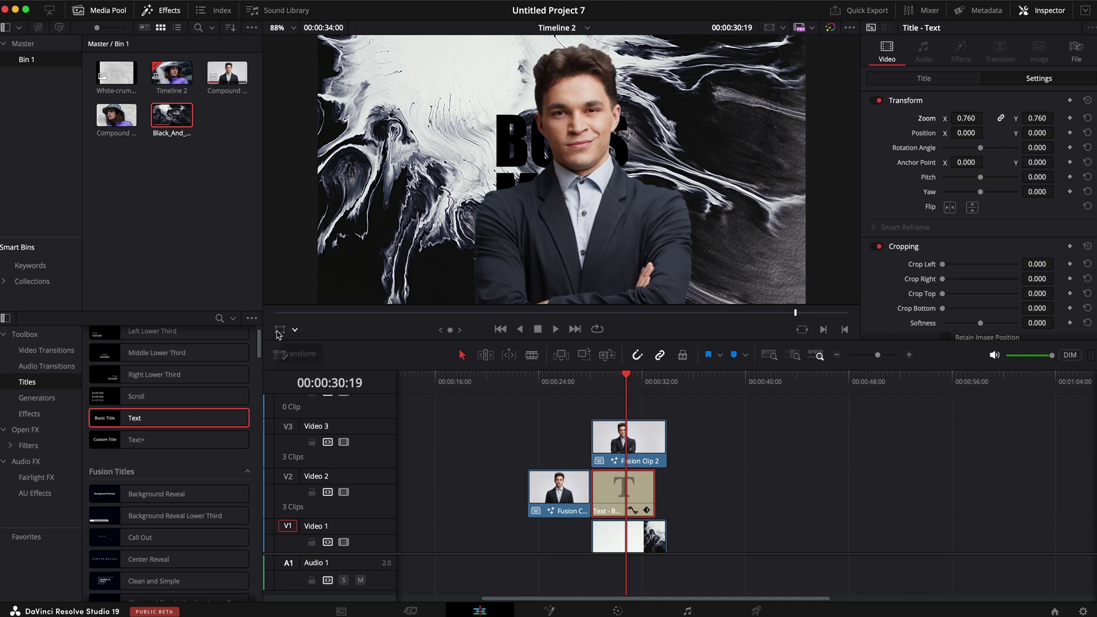
Step: Enlarge the BOSS MAN title to 1.130 zoom in the upper left and extend it to the cutout's end
{"action": "left_click", "coordinate": [279, 329]}
{"action": "left_click_drag", "start_coordinate": [460, 127], "coordinate": [391, 95]}
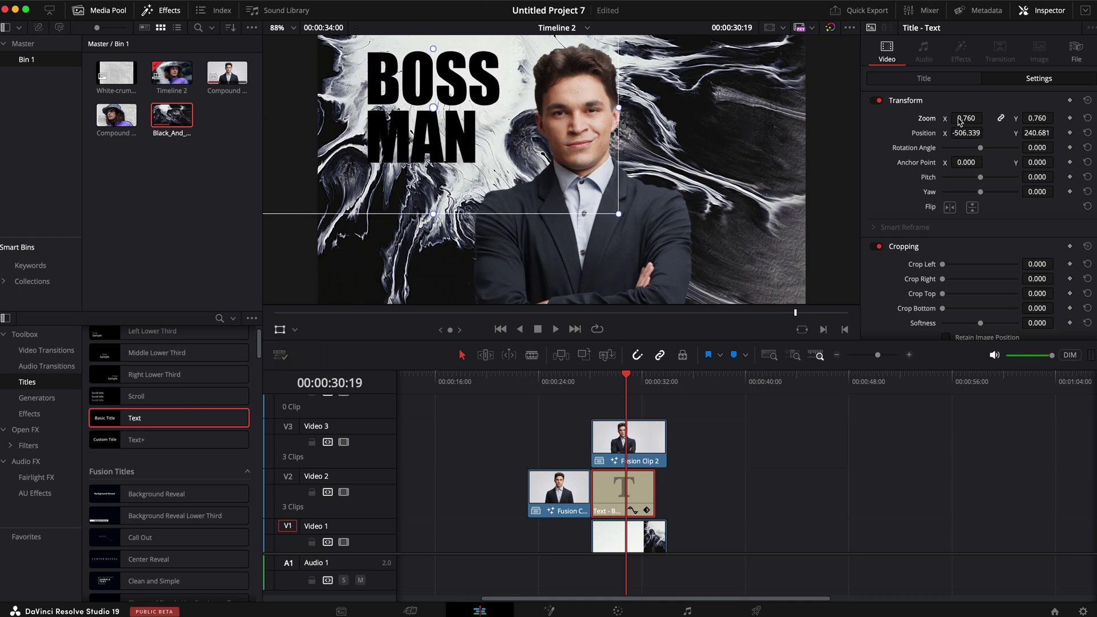
{"action": "left_click_drag", "start_coordinate": [958, 120], "coordinate": [985, 118]}
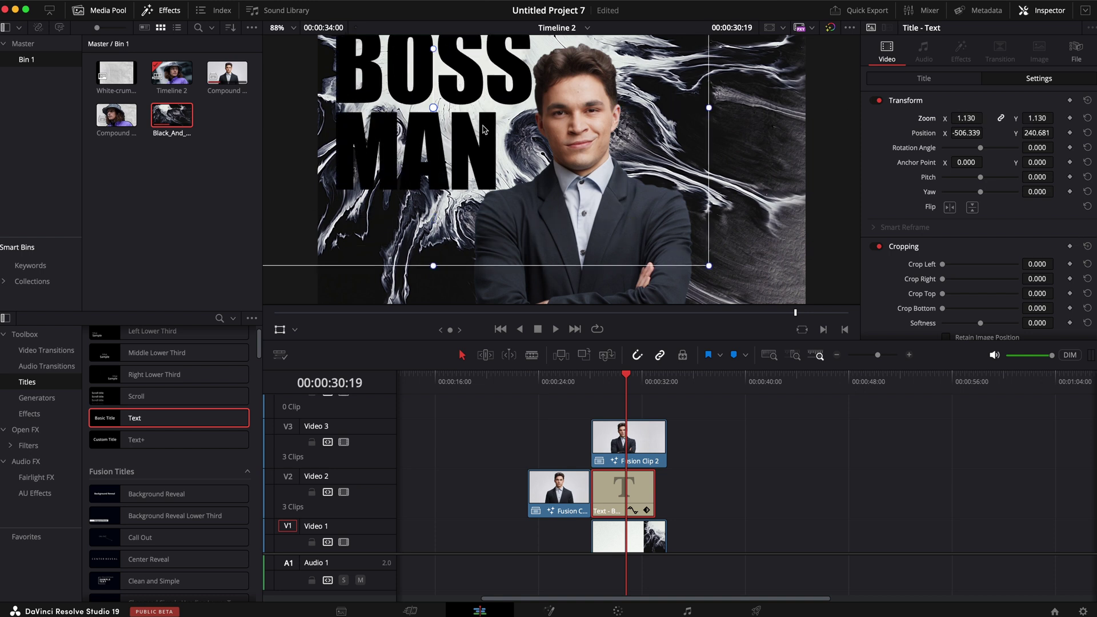
{"action": "left_click_drag", "start_coordinate": [387, 115], "coordinate": [401, 130]}
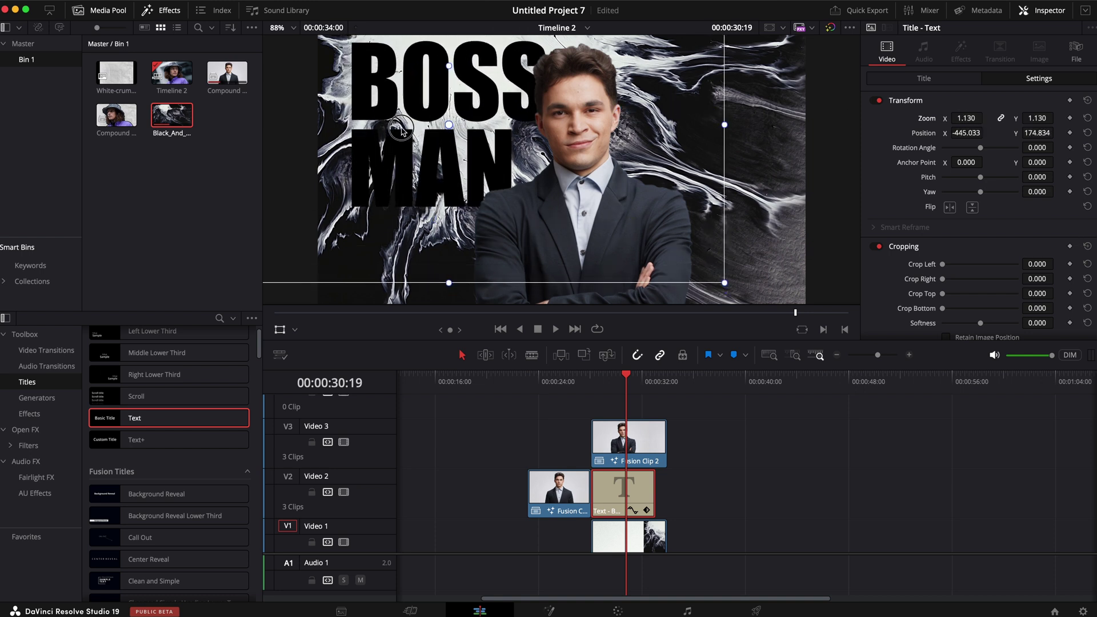
{"action": "left_click_drag", "start_coordinate": [659, 496], "coordinate": [663, 495]}
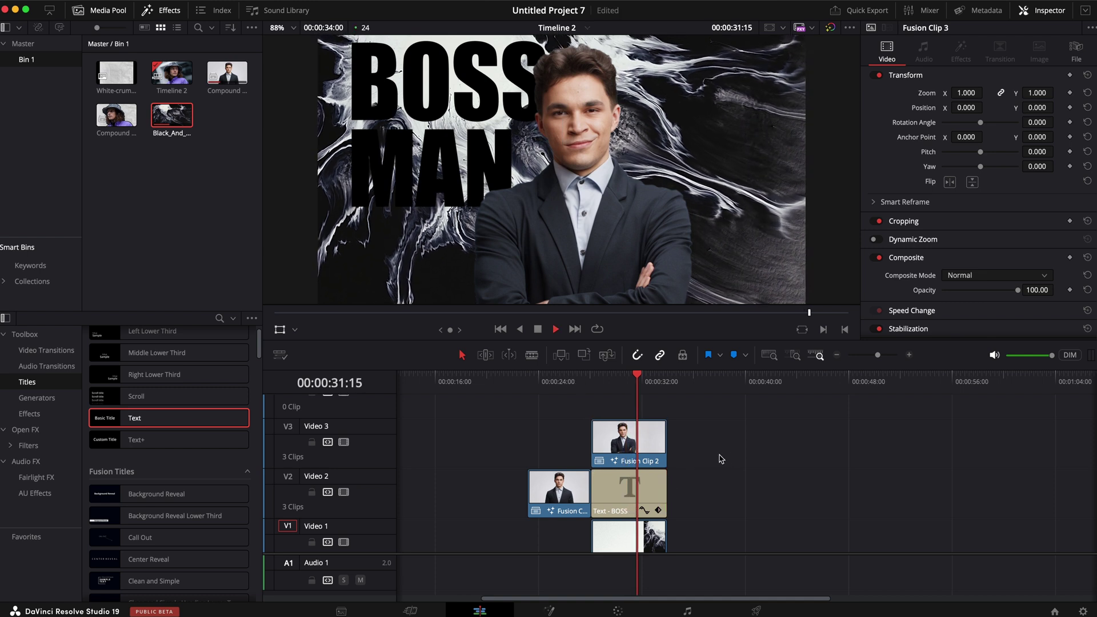
Step: Turn on a swapped (reversed) Dynamic Zoom for the businessman cutout and preview it
{"action": "left_click", "coordinate": [626, 438]}
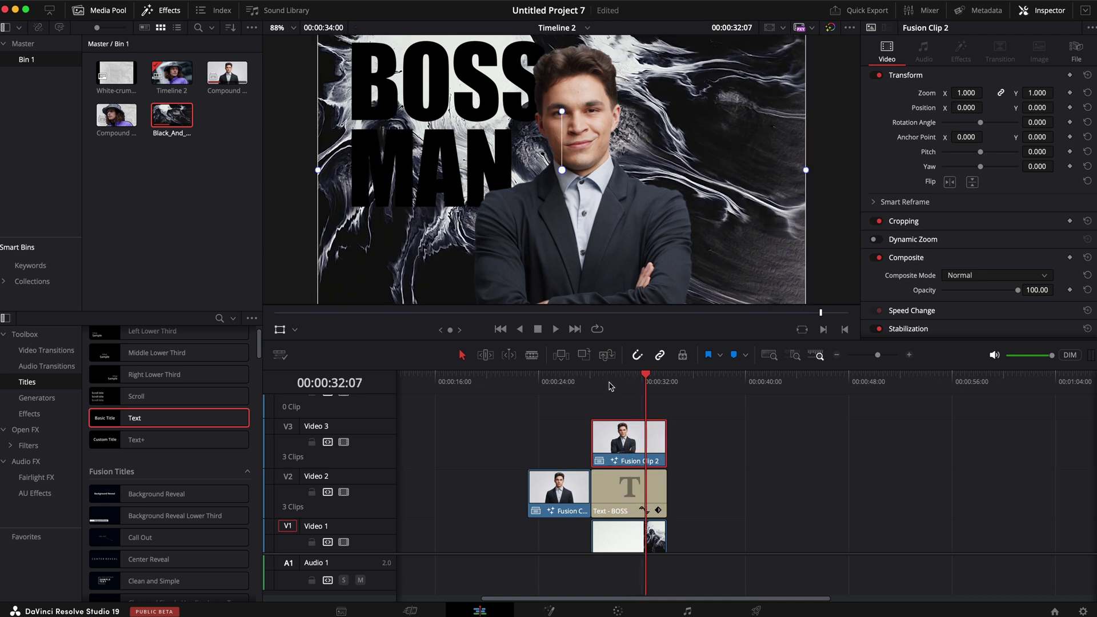
{"action": "key", "text": "Up"}
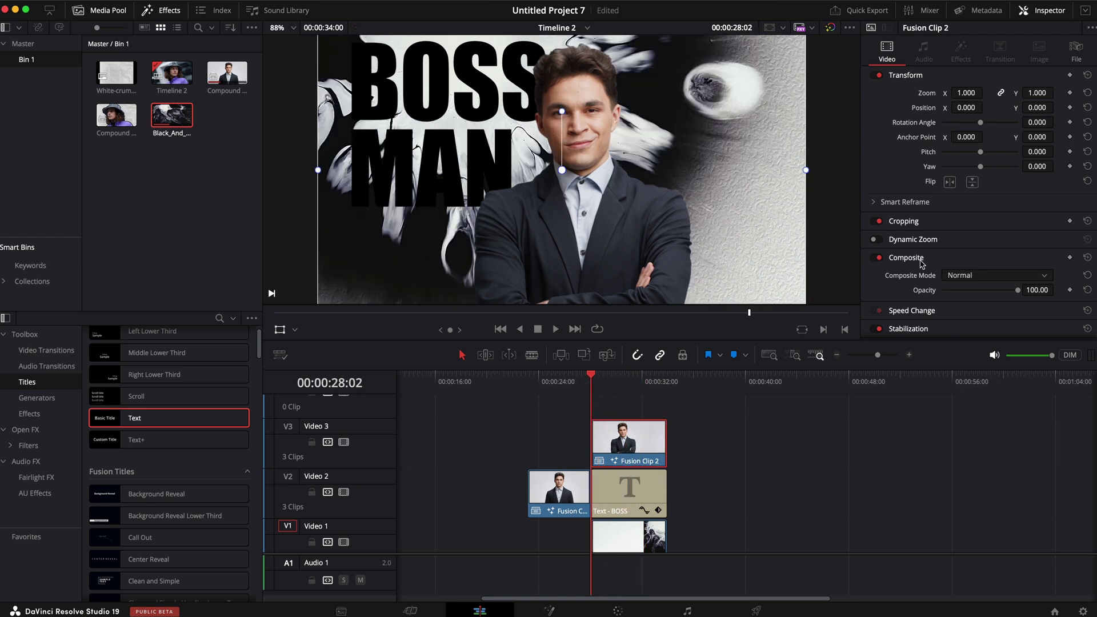
{"action": "left_click", "coordinate": [879, 240]}
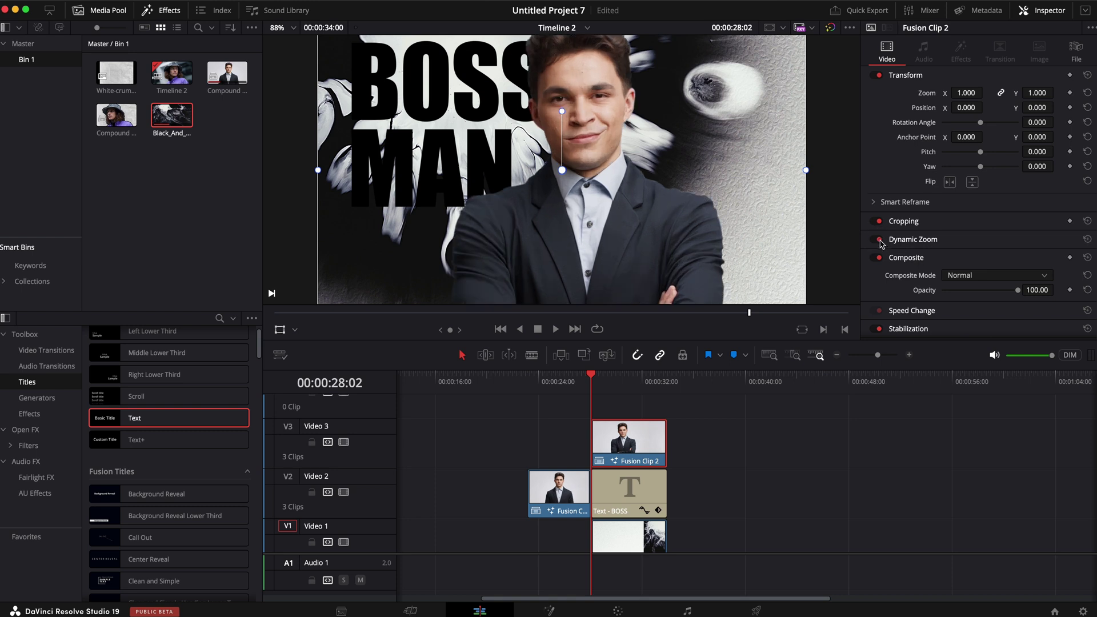
{"action": "left_click", "coordinate": [913, 242]}
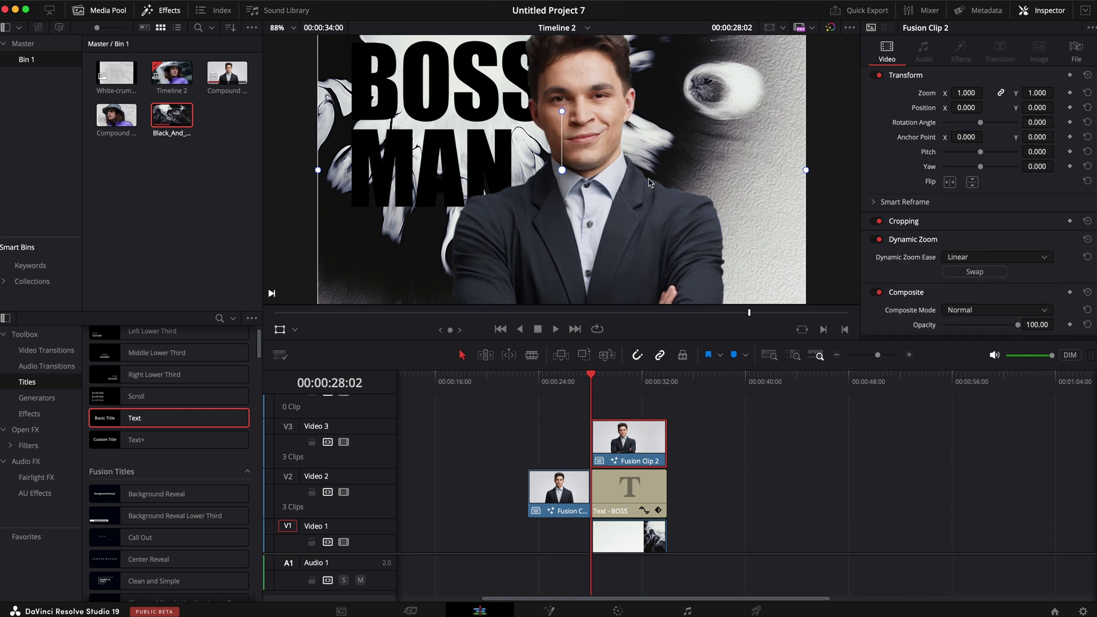
{"action": "left_click", "coordinate": [992, 272]}
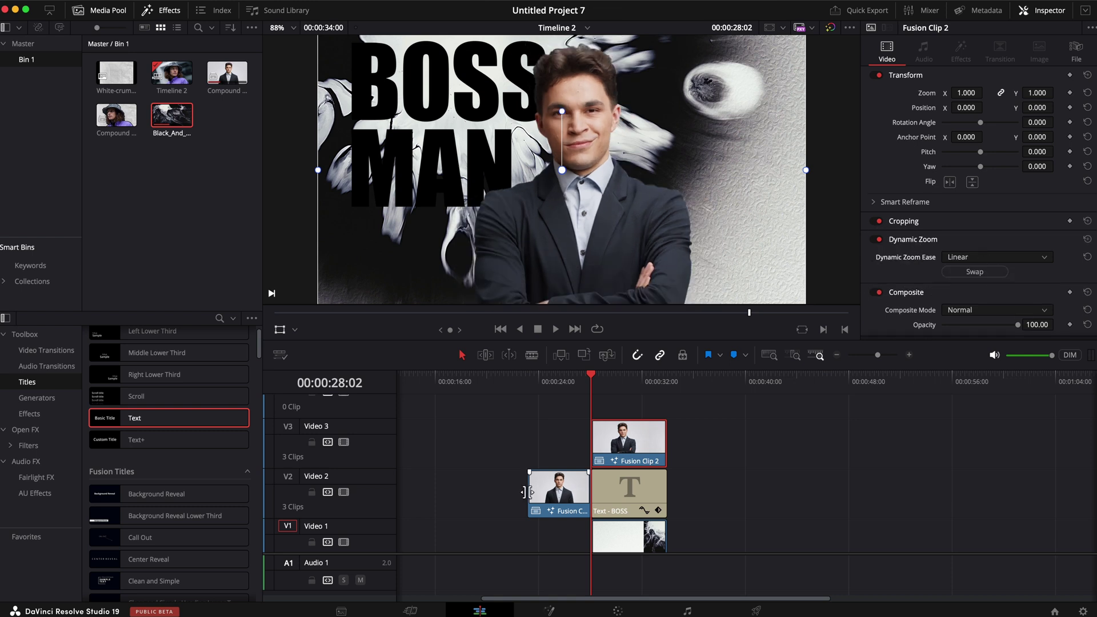
{"action": "left_click", "coordinate": [580, 380]}
{"action": "key", "text": "space"}
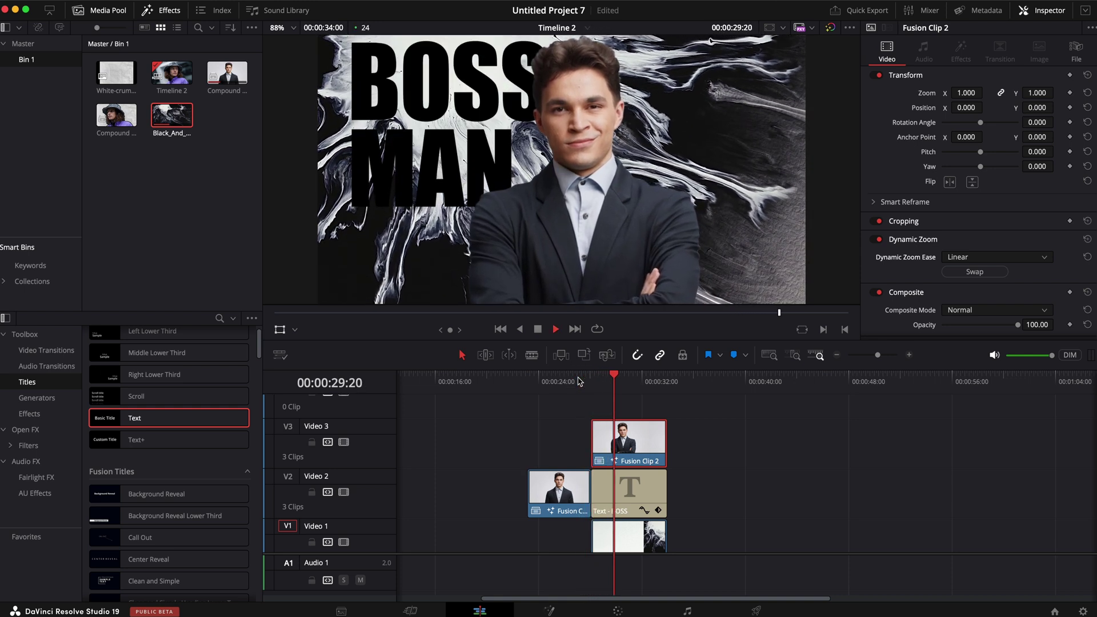
{"action": "key", "text": "space"}
Step: Turn on Dynamic Zoom for the marbled ink background clip on Video 1
{"action": "left_click", "coordinate": [638, 537]}
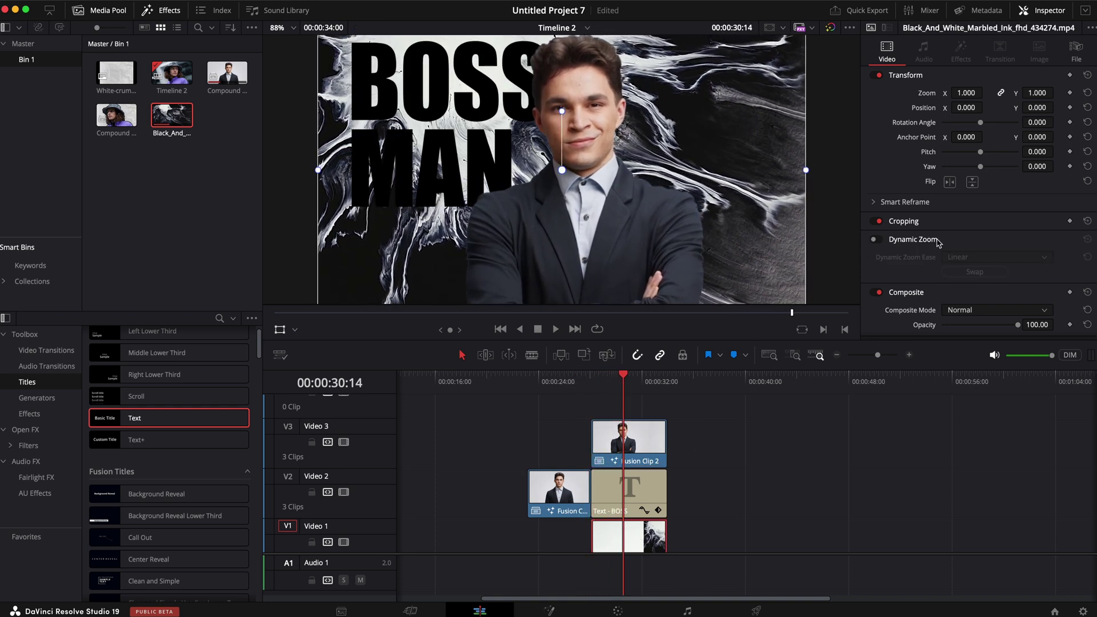
{"action": "left_click", "coordinate": [884, 242]}
{"action": "left_click", "coordinate": [878, 239]}
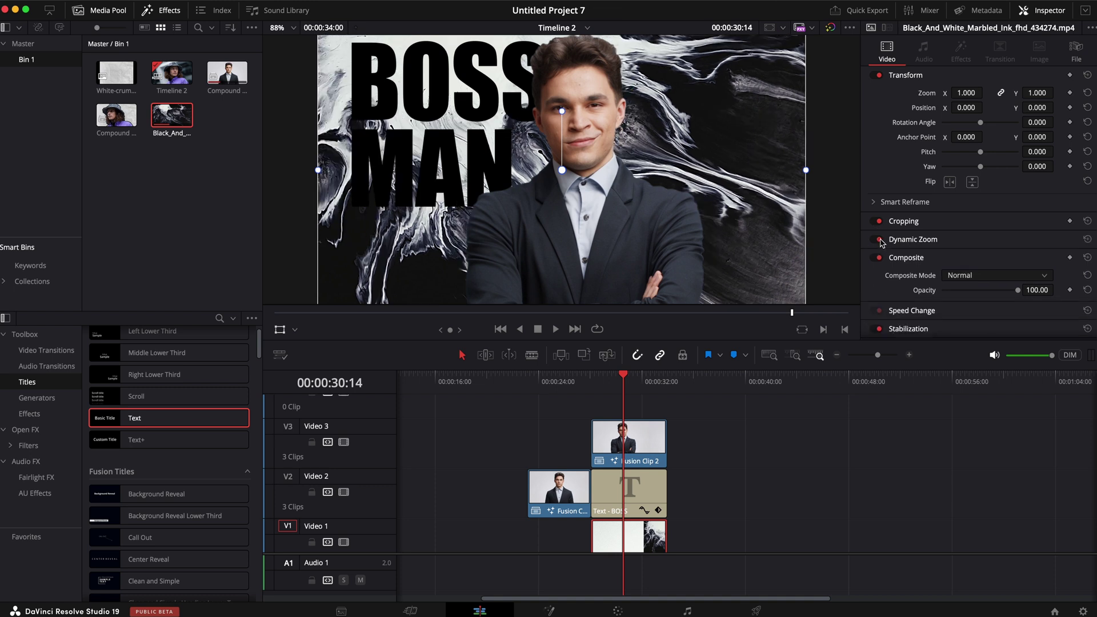
{"action": "left_click", "coordinate": [572, 381]}
{"action": "key", "text": "space"}
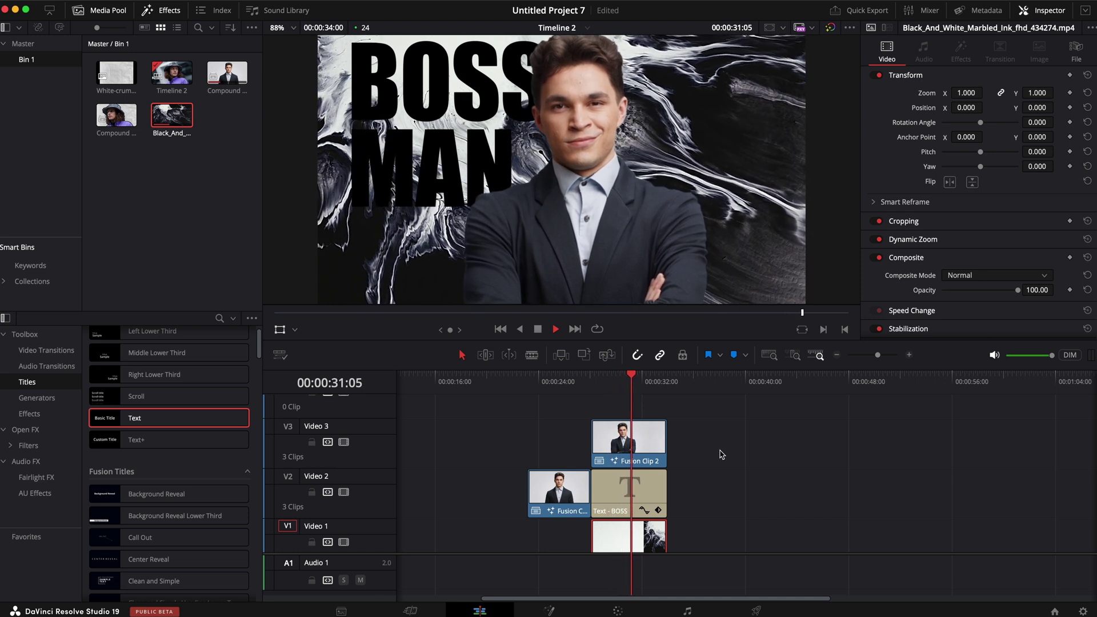
{"action": "key", "text": "space"}
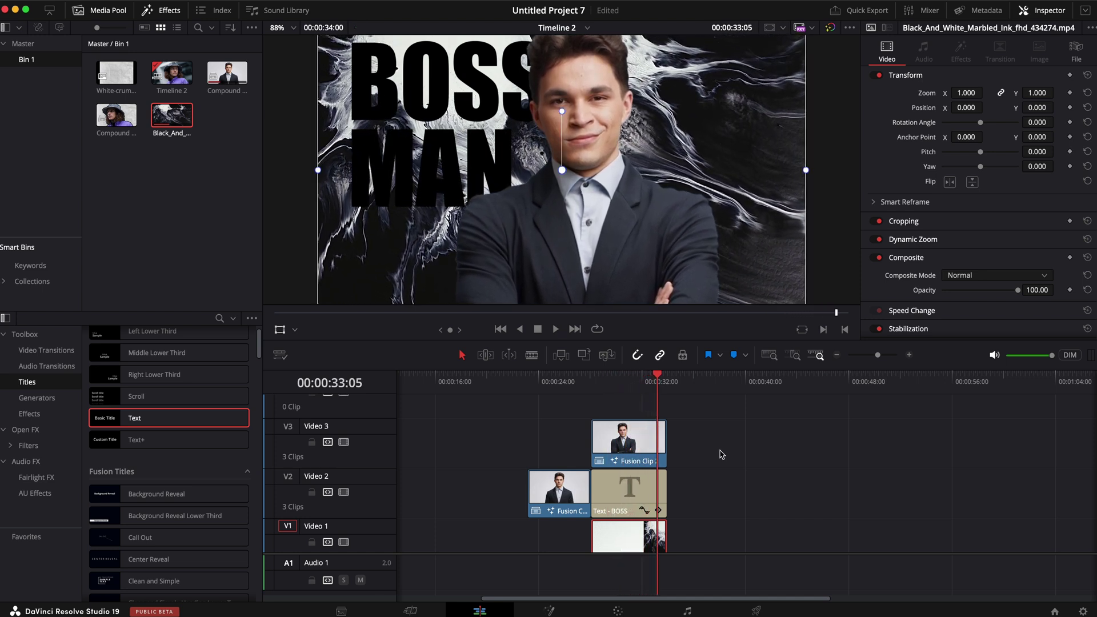